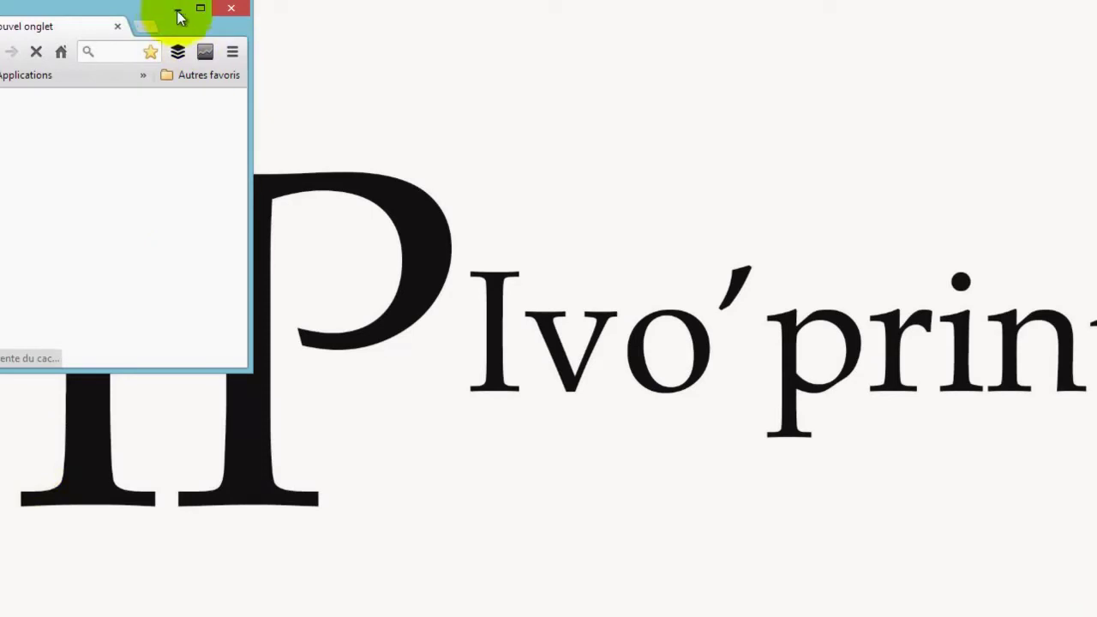
Maximize Chrome and load the localhost WampServer page
click(200, 7)
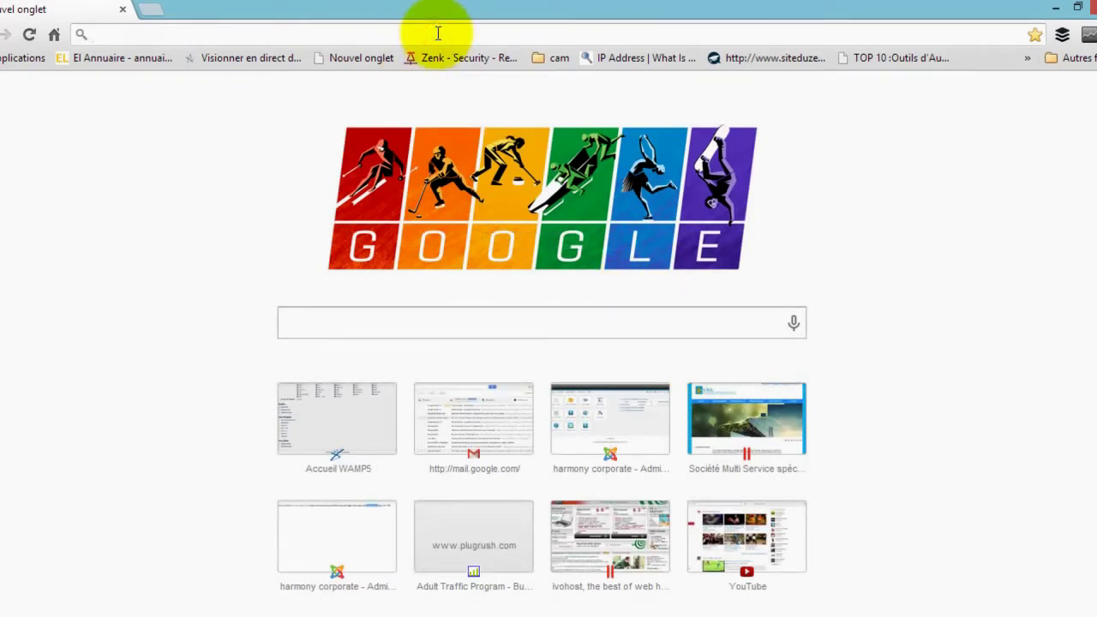
text(ocalhost)
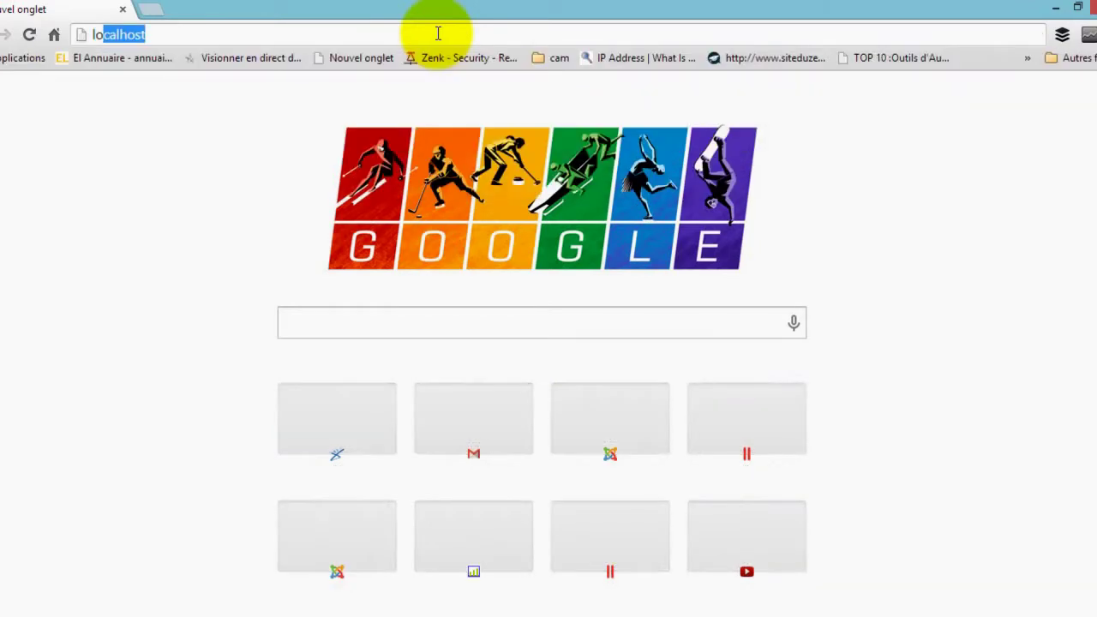
key(Return)
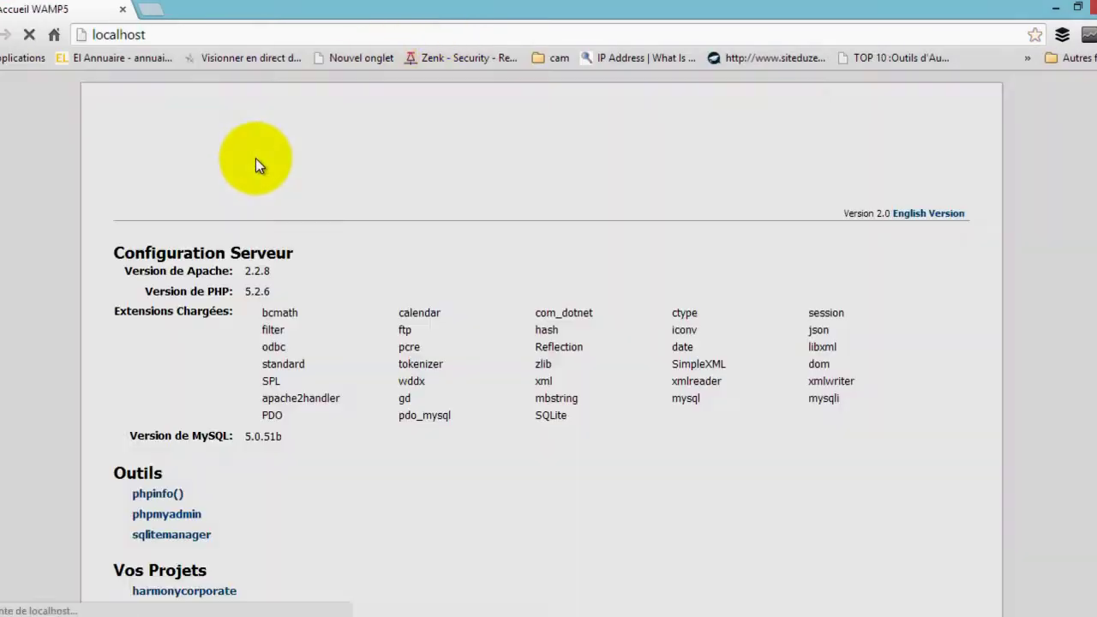
Open the testjoomla project from the Vos Projets list
scroll(353, 428, down, 4)
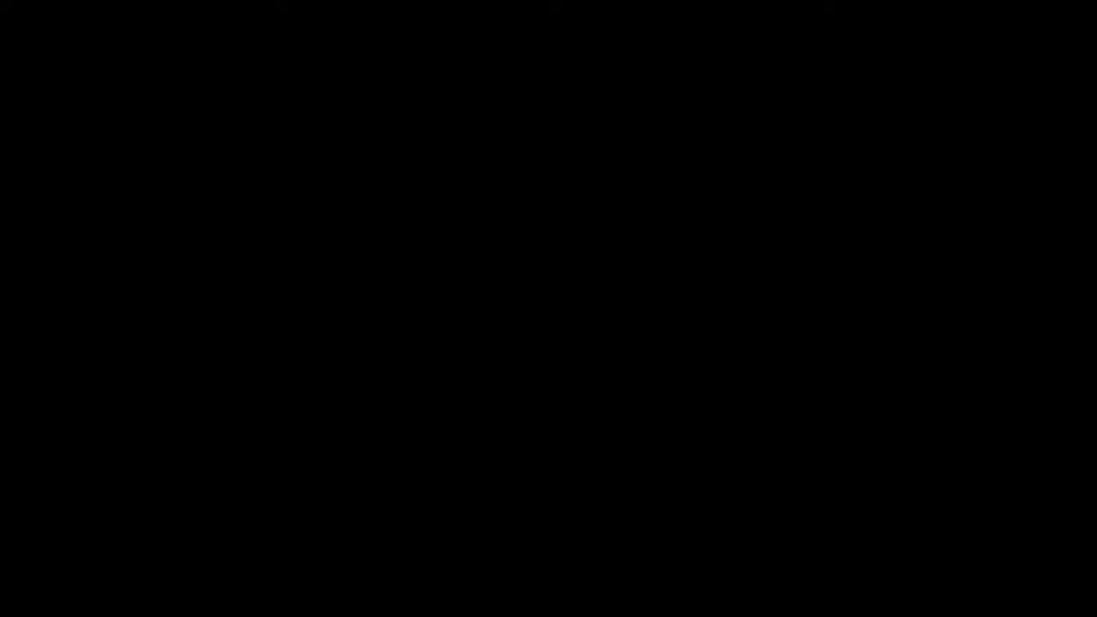
click(173, 424)
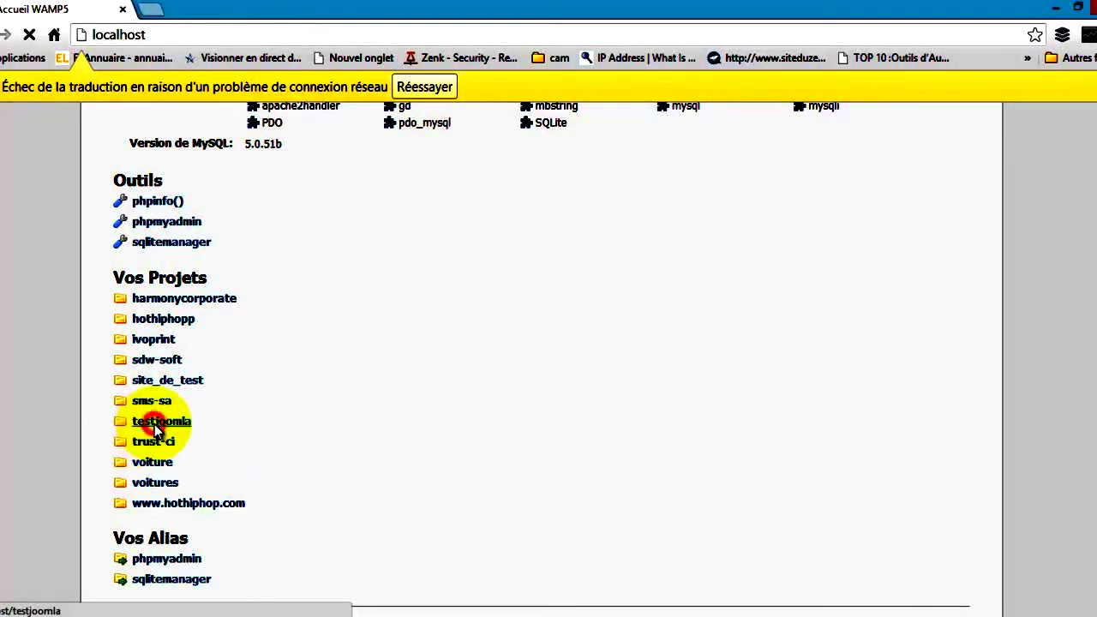
click(156, 422)
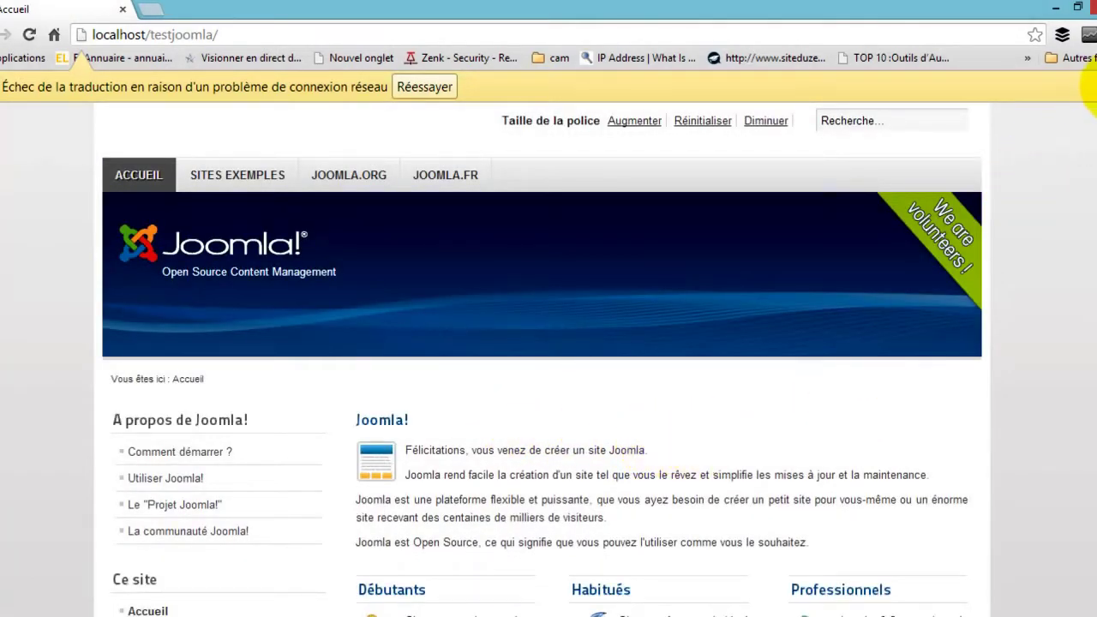
Dismiss the failed-translation notice and scroll down the Joomla welcome page
click(1096, 87)
drag(1096, 161, 1070, 171)
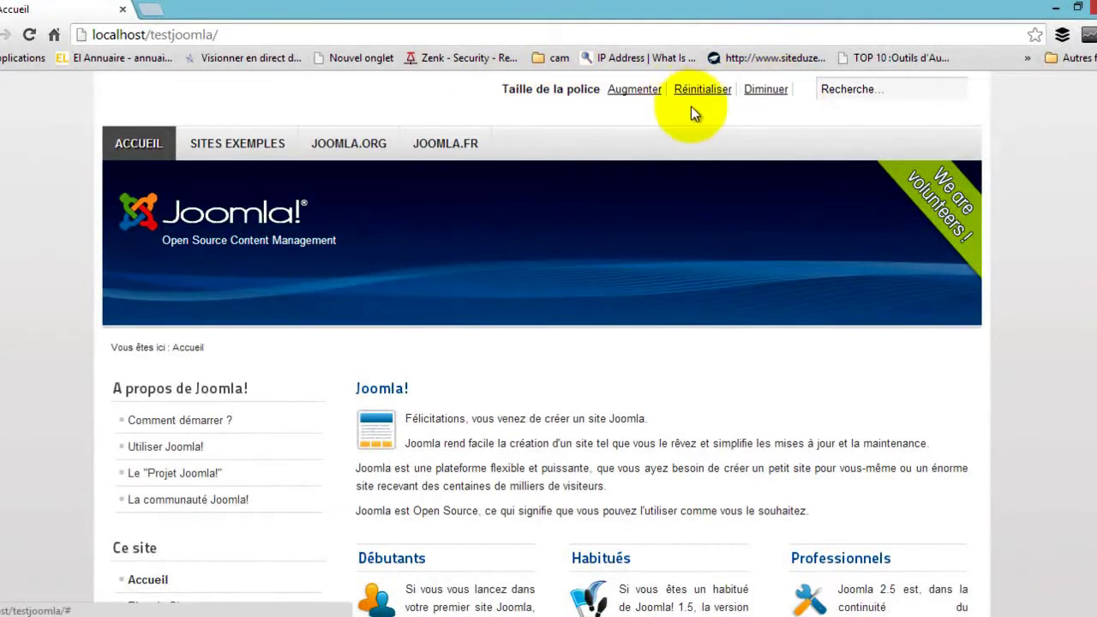
click(850, 90)
click(1009, 126)
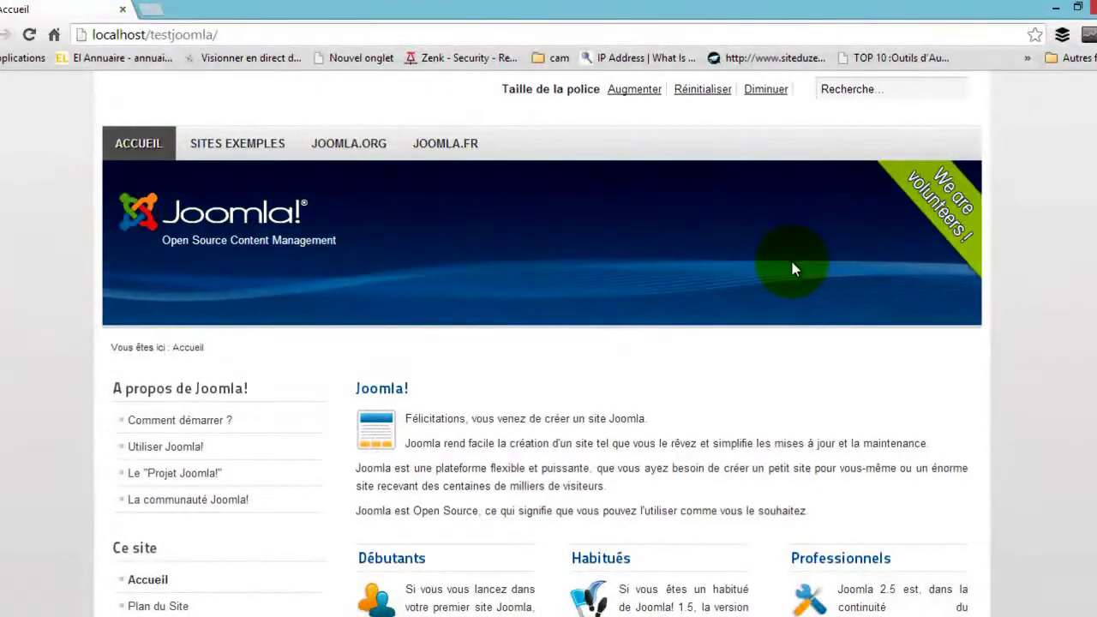
scroll(1074, 304, down, 6)
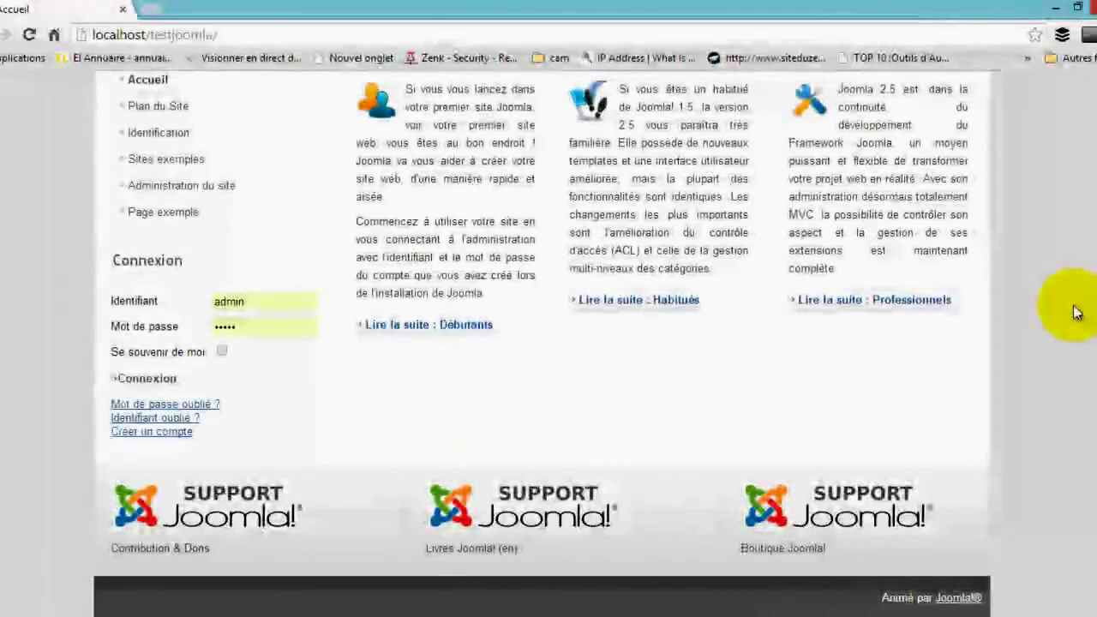
scroll(1058, 514, up, 6)
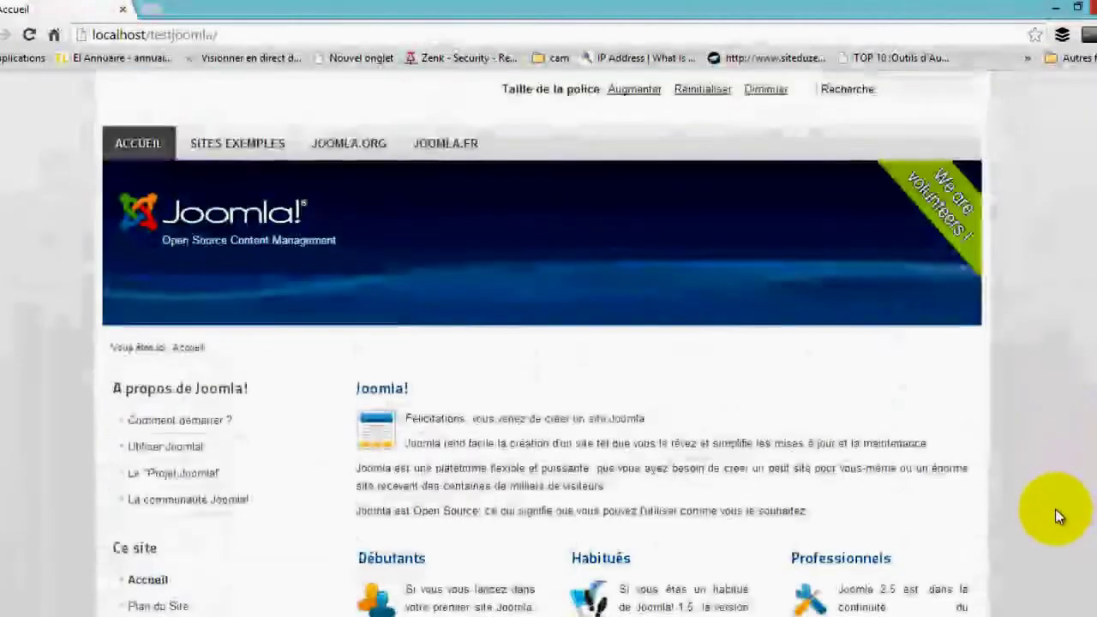
scroll(1053, 509, down, 1)
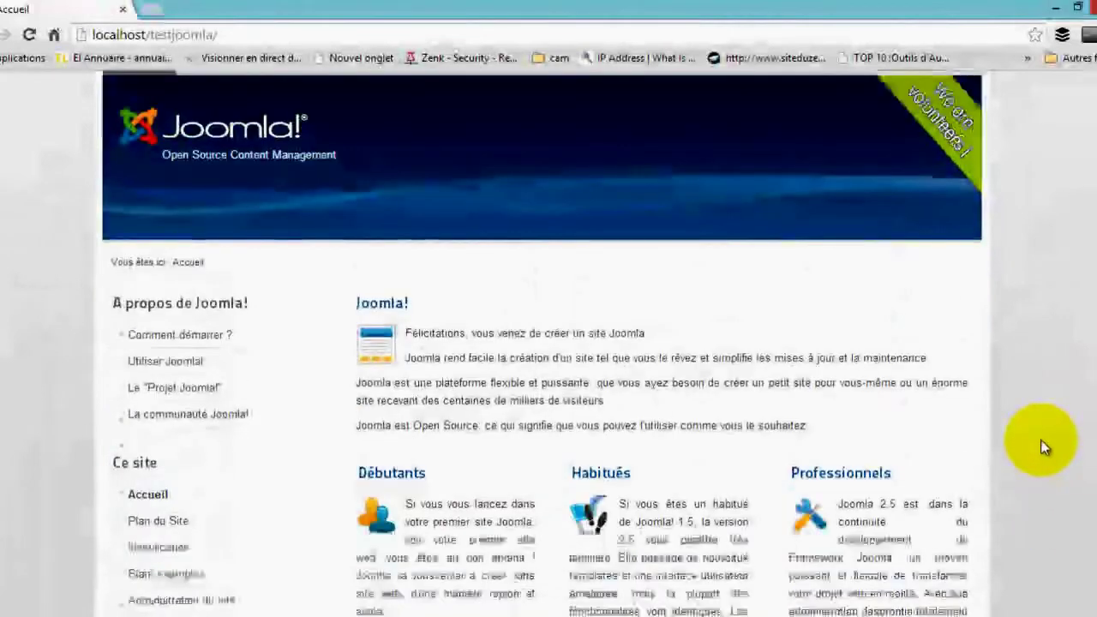
scroll(1040, 439, down, 5)
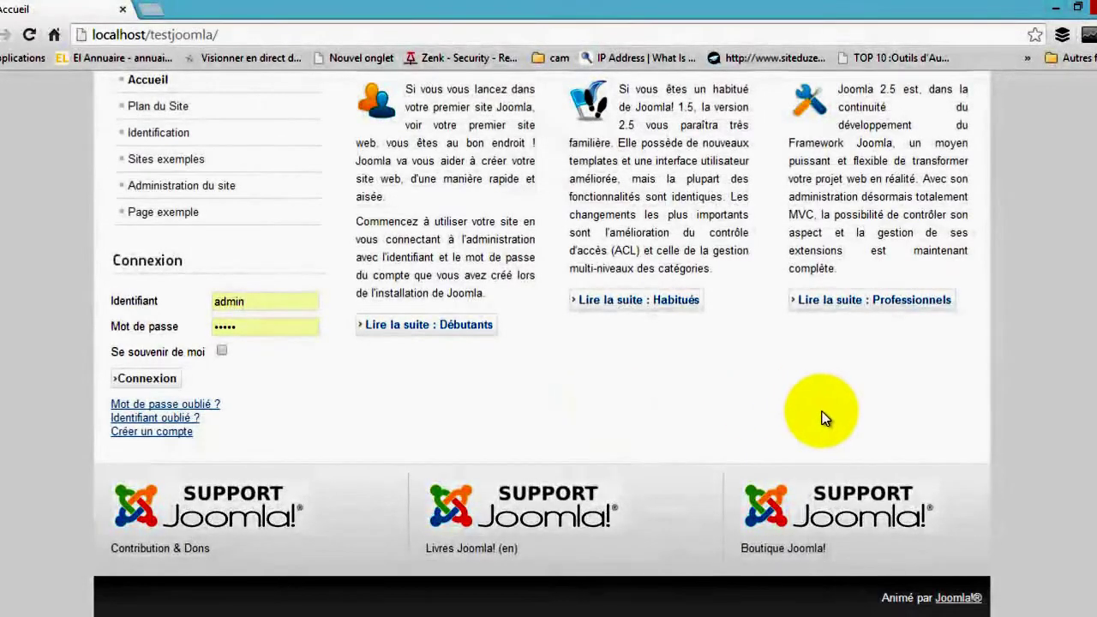
scroll(910, 420, up, 4)
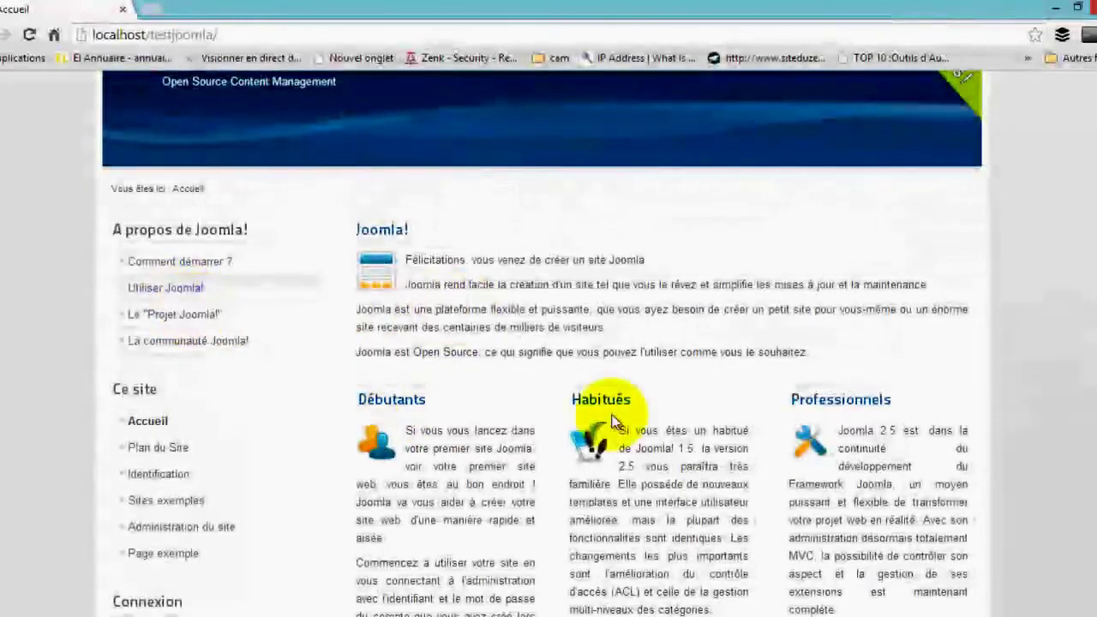
scroll(1069, 257, up, 2)
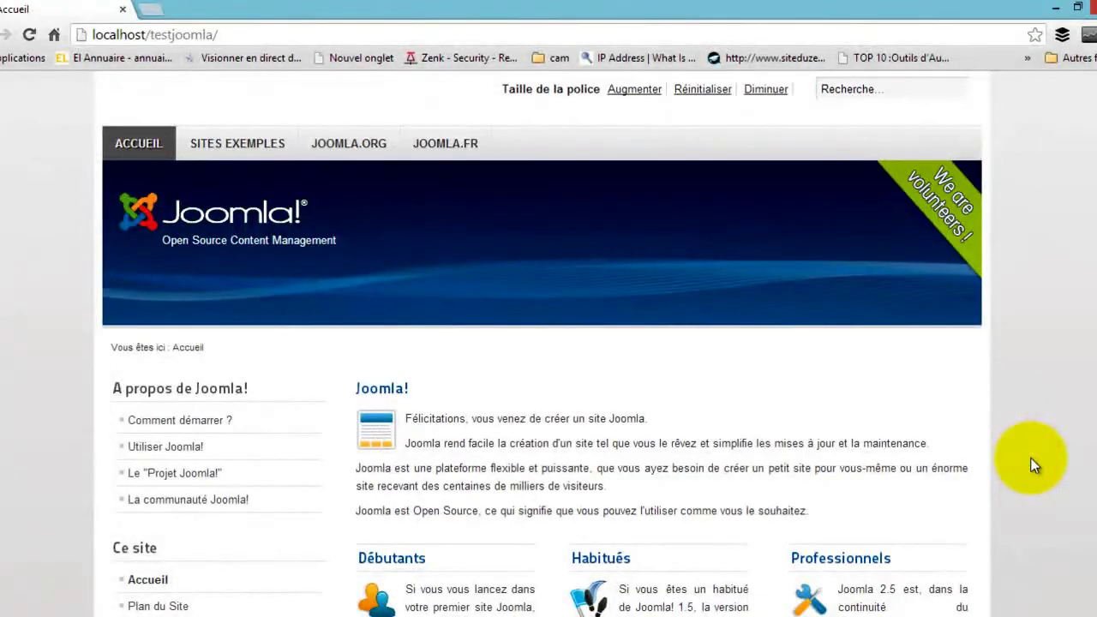
scroll(1033, 464, down, 5)
scroll(1032, 464, up, 5)
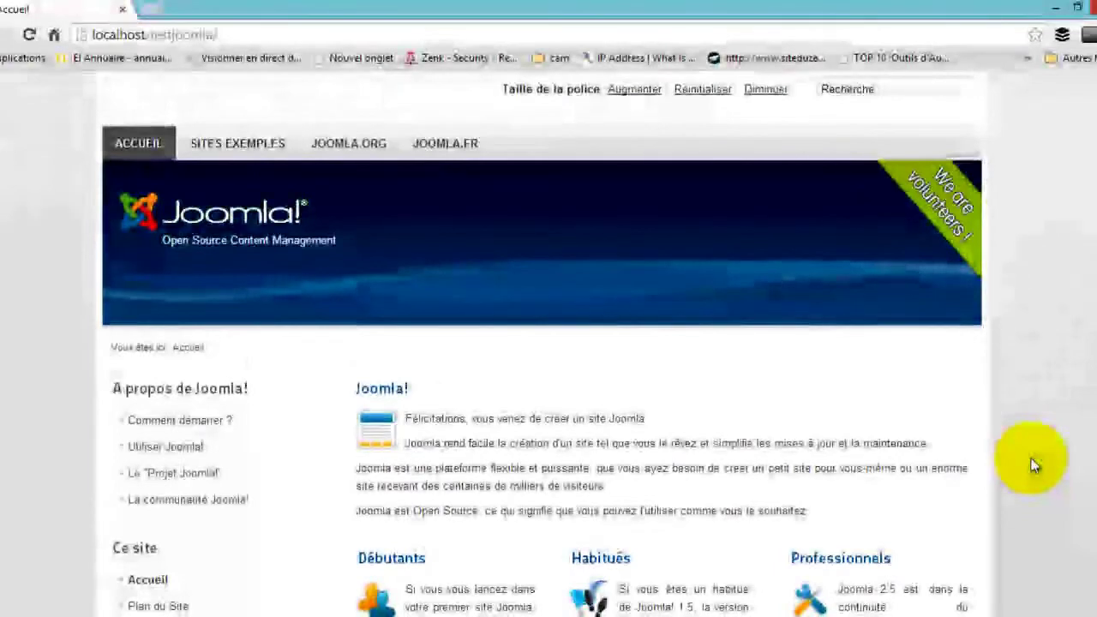
scroll(1033, 463, down, 2)
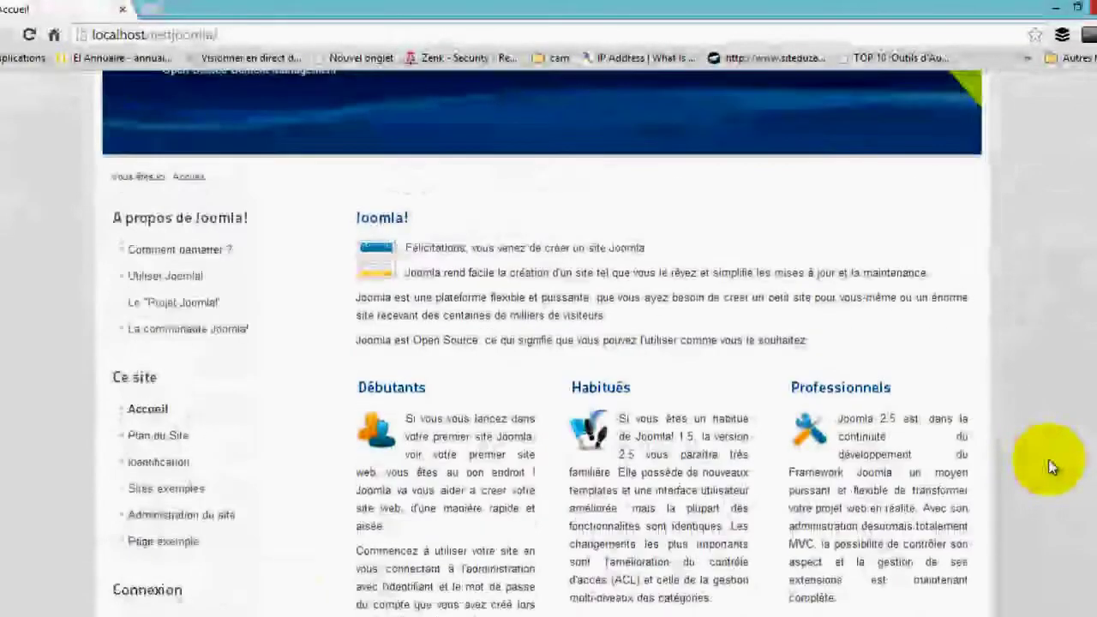
scroll(1048, 460, up, 1)
scroll(908, 457, down, 3)
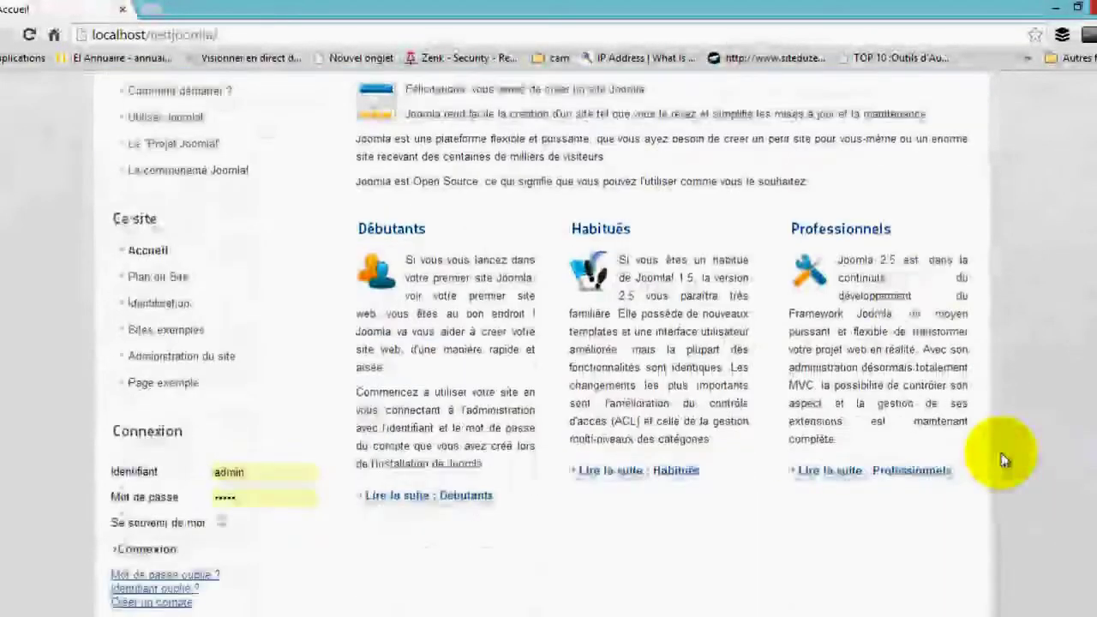
scroll(1020, 445, up, 4)
click(1047, 385)
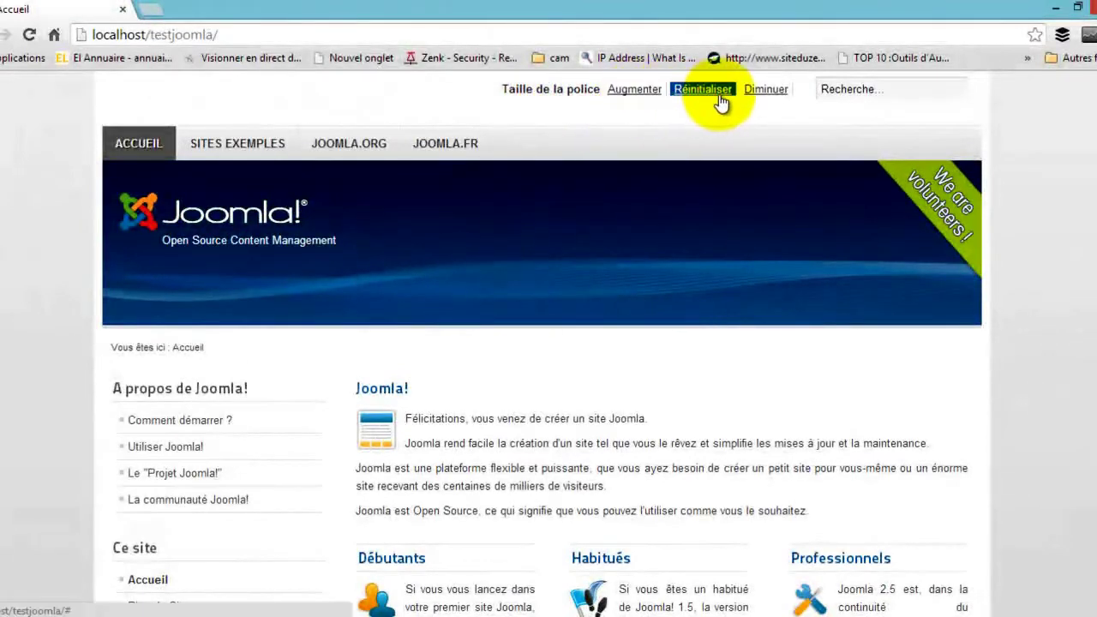
click(638, 91)
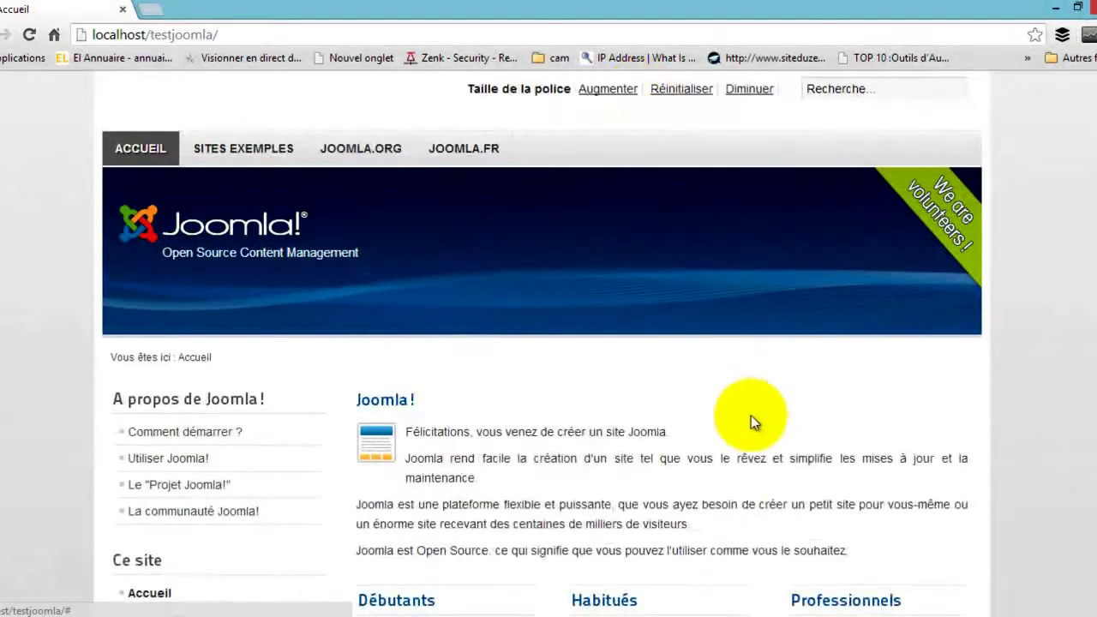
click(601, 93)
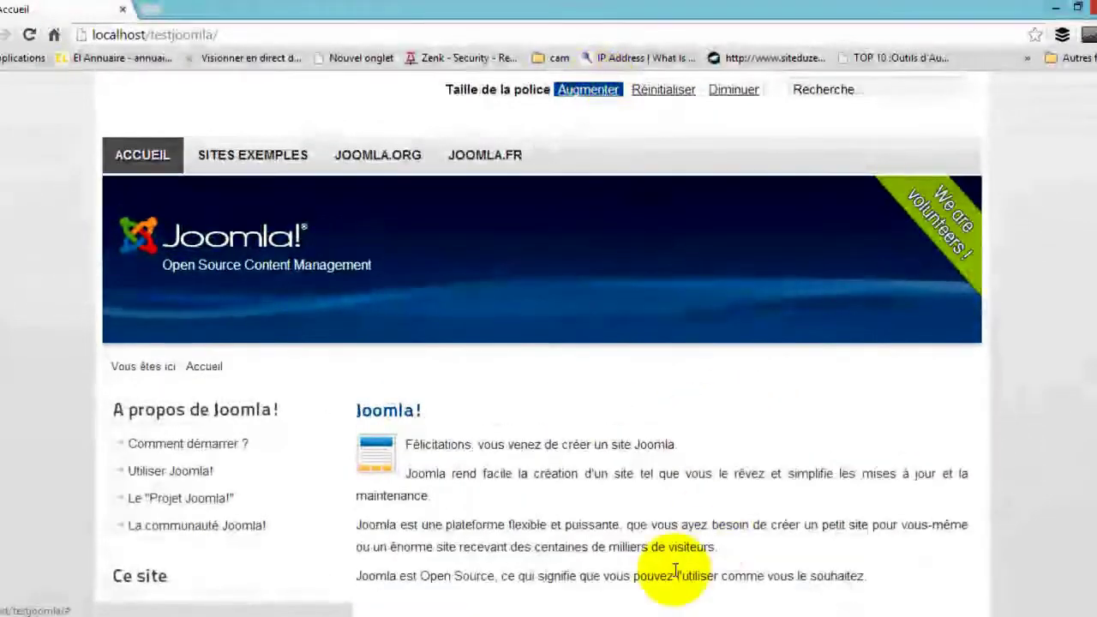
scroll(585, 520, down, 3)
scroll(584, 517, up, 3)
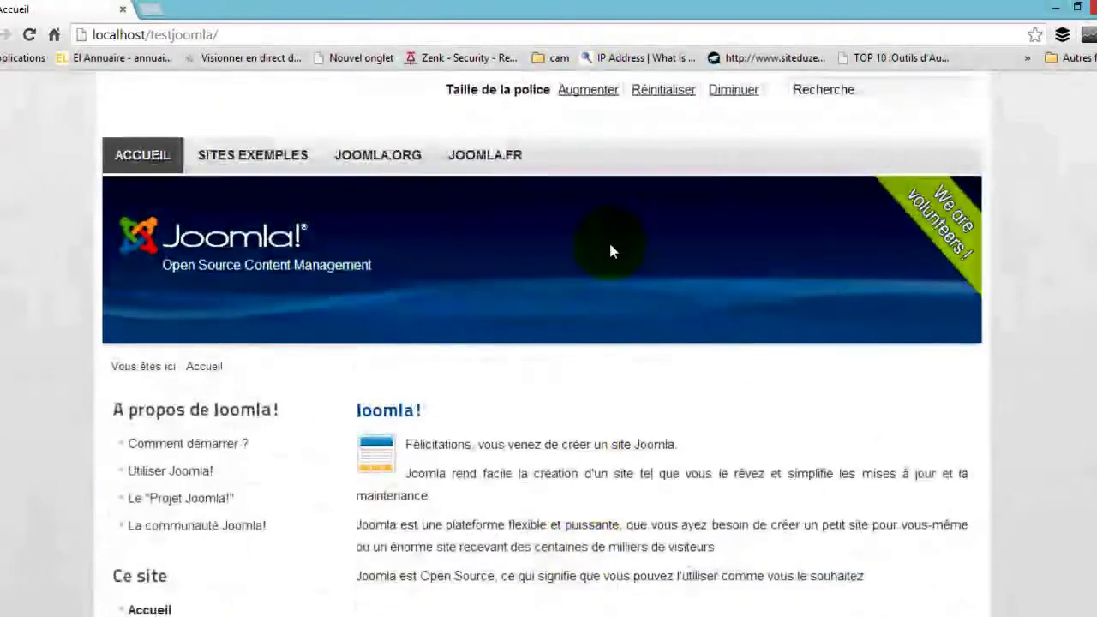
click(663, 94)
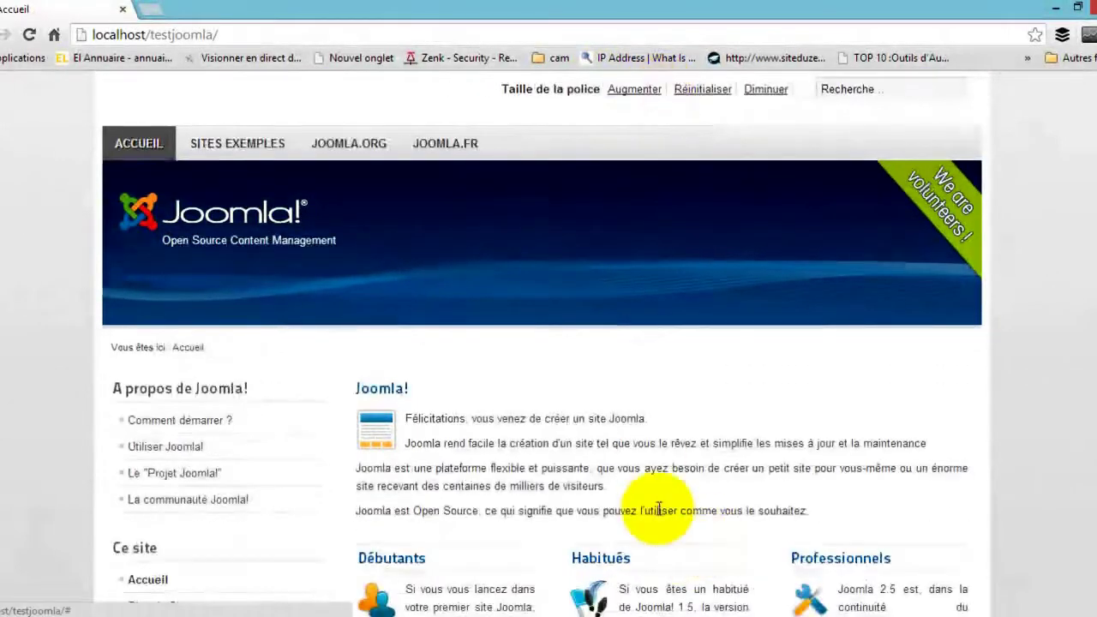
drag(806, 510, 580, 509)
click(563, 511)
click(763, 93)
click(776, 90)
click(727, 91)
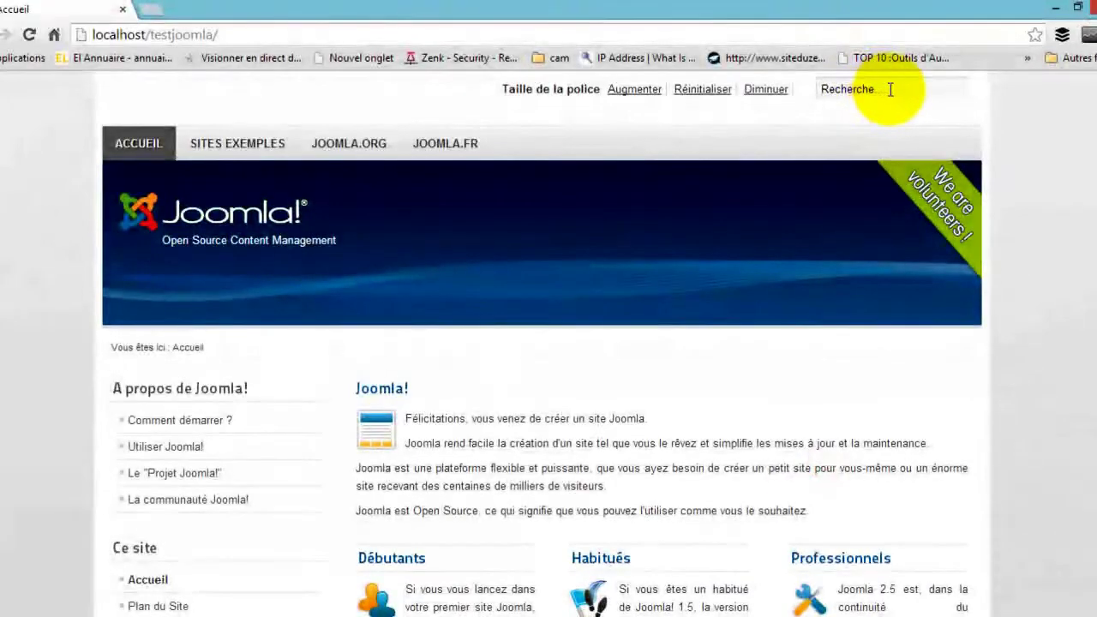
Search the site for 'video' using the saved suggestion and view the results
click(889, 89)
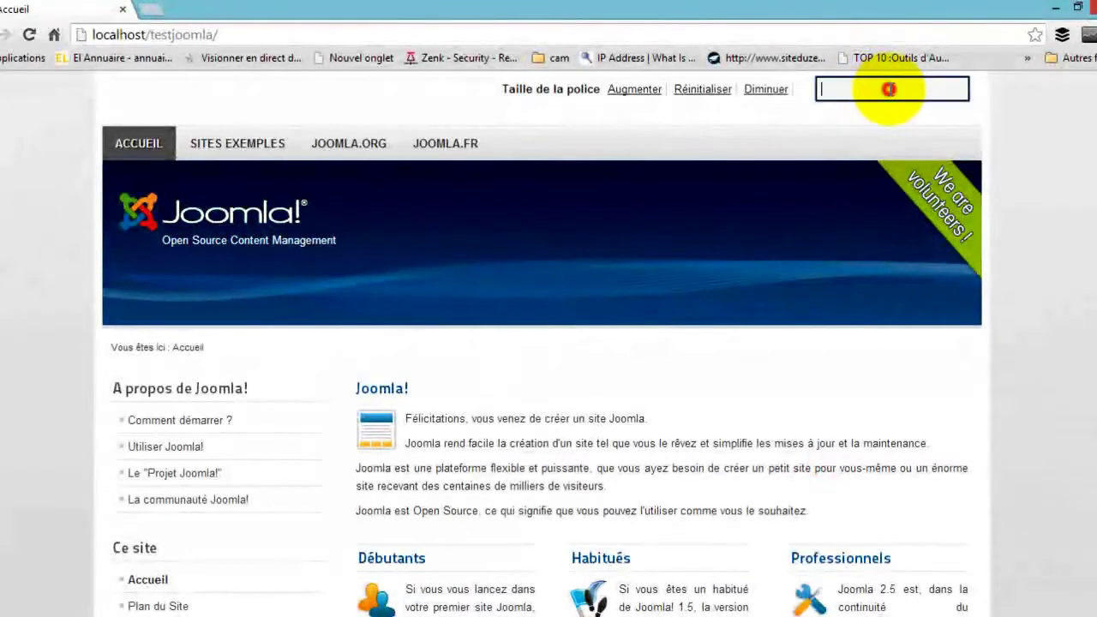
click(942, 89)
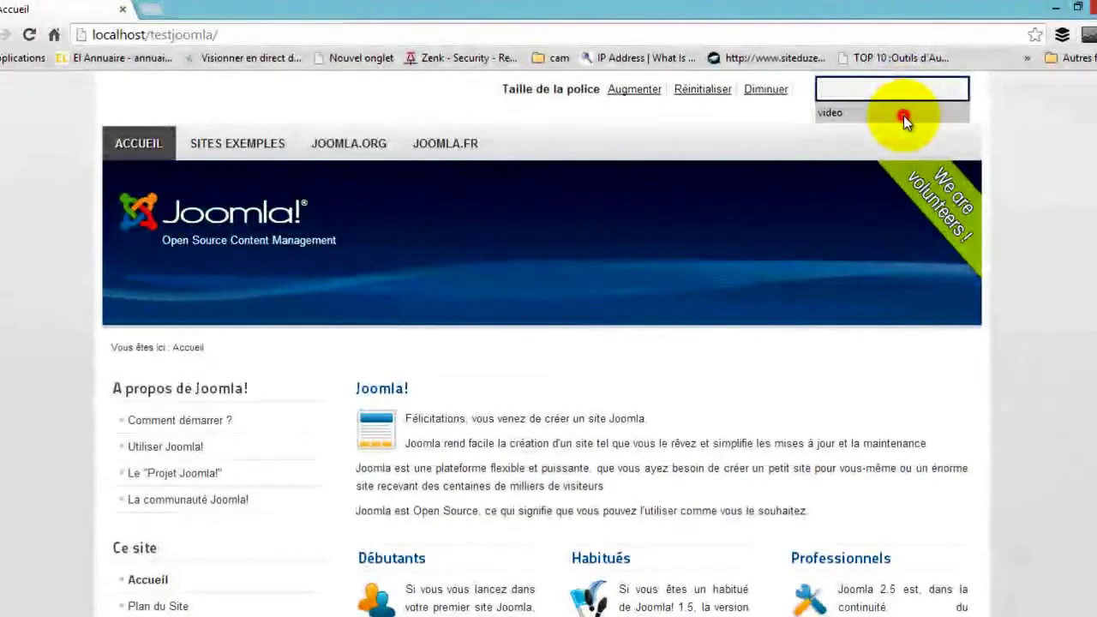
click(903, 113)
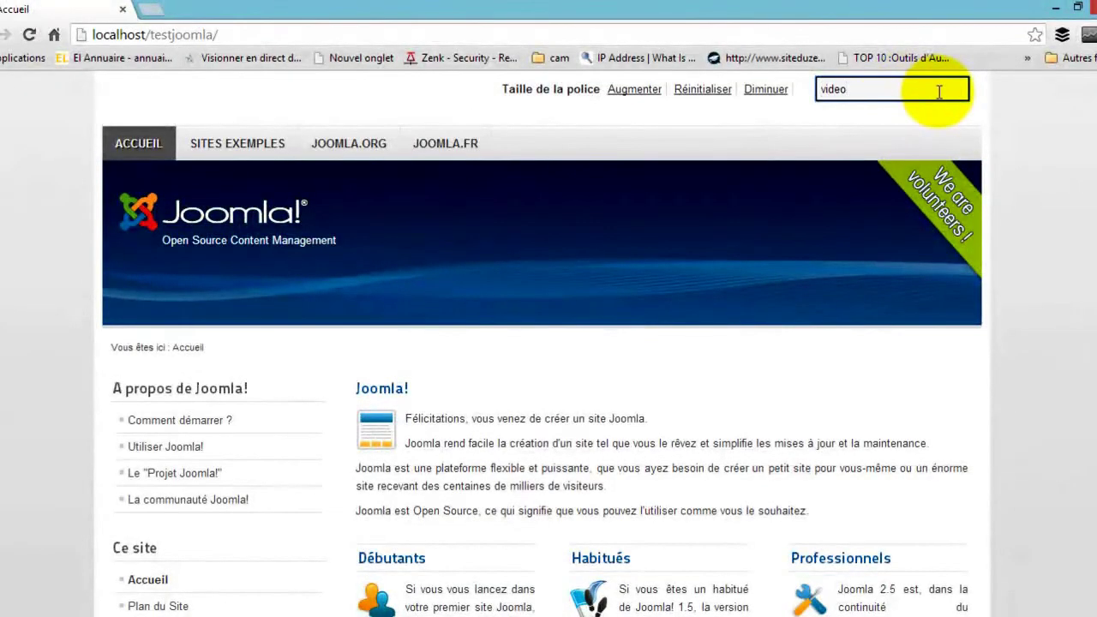
key(Return)
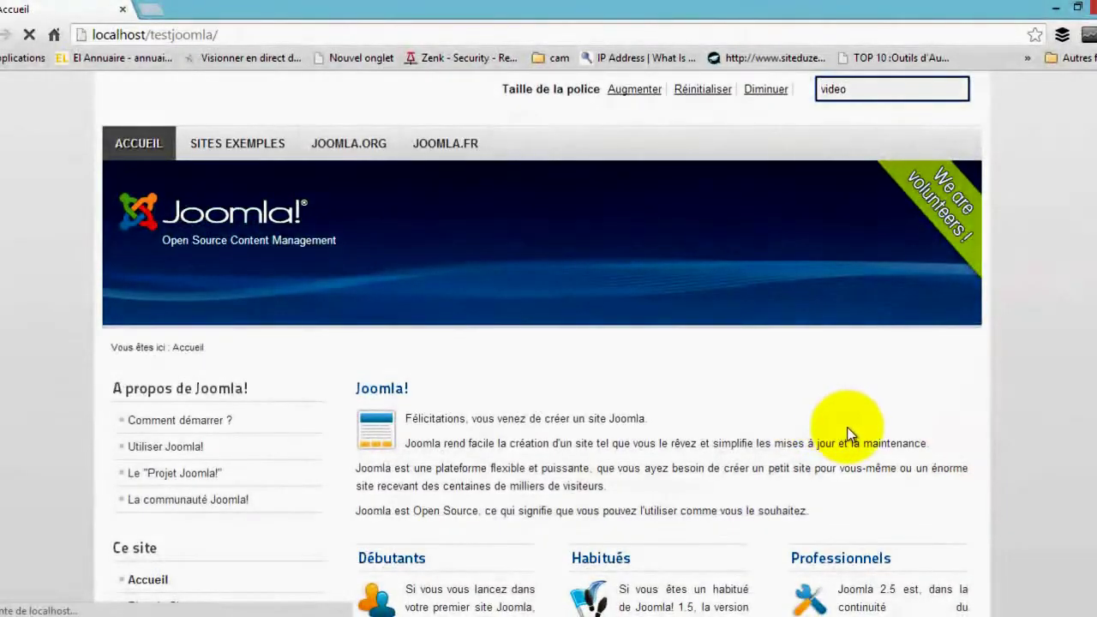
scroll(840, 436, down, 5)
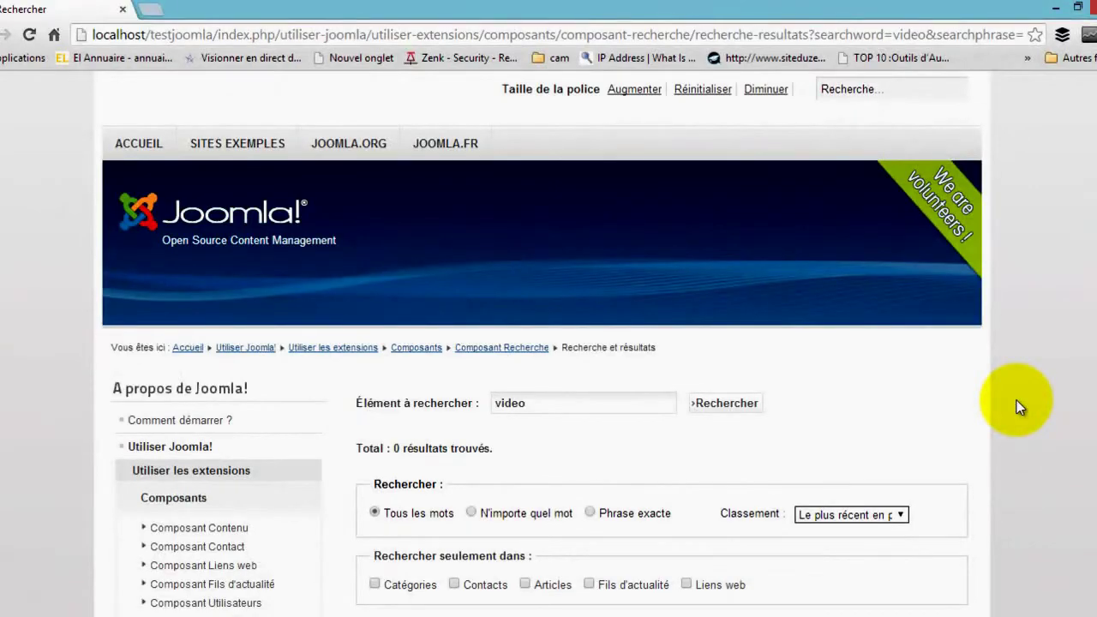
scroll(1016, 400, down, 5)
scroll(1017, 402, up, 2)
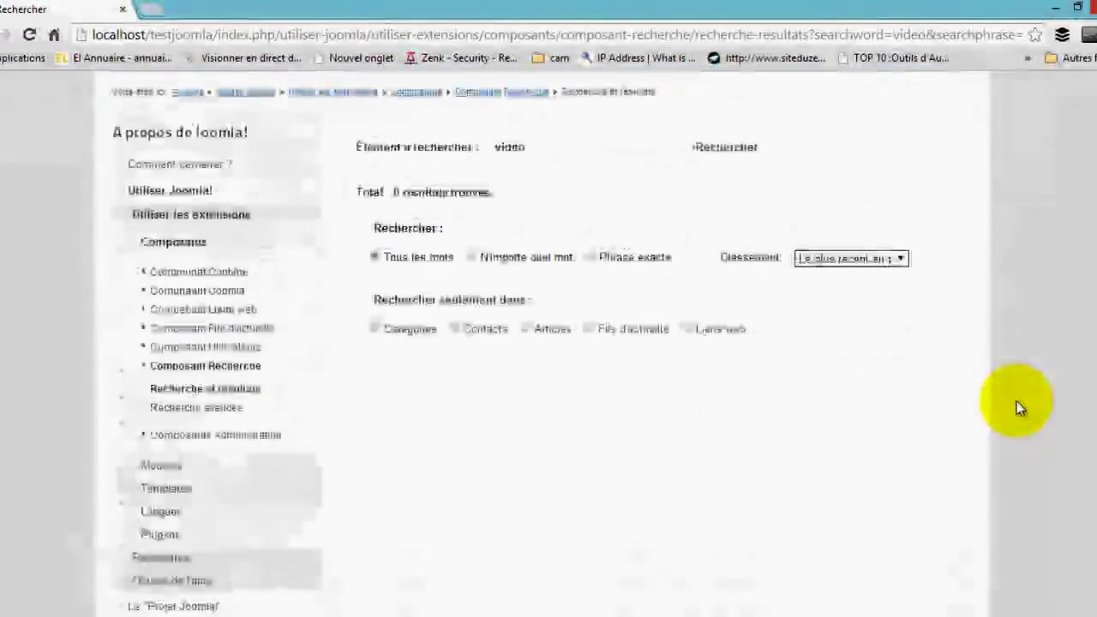
scroll(551, 318, up, 3)
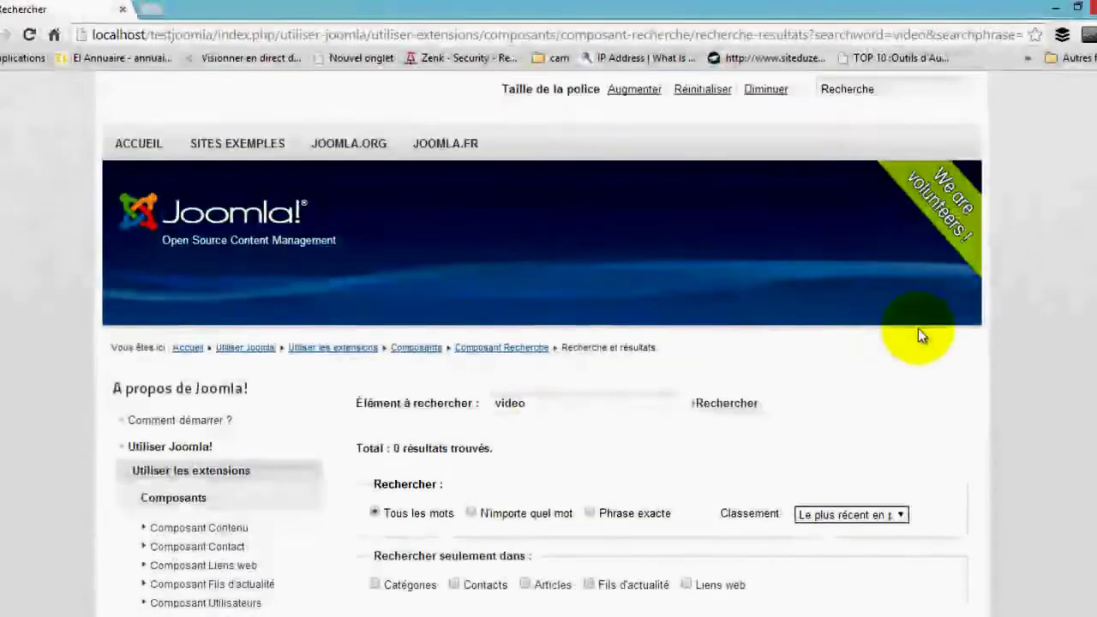
click(919, 91)
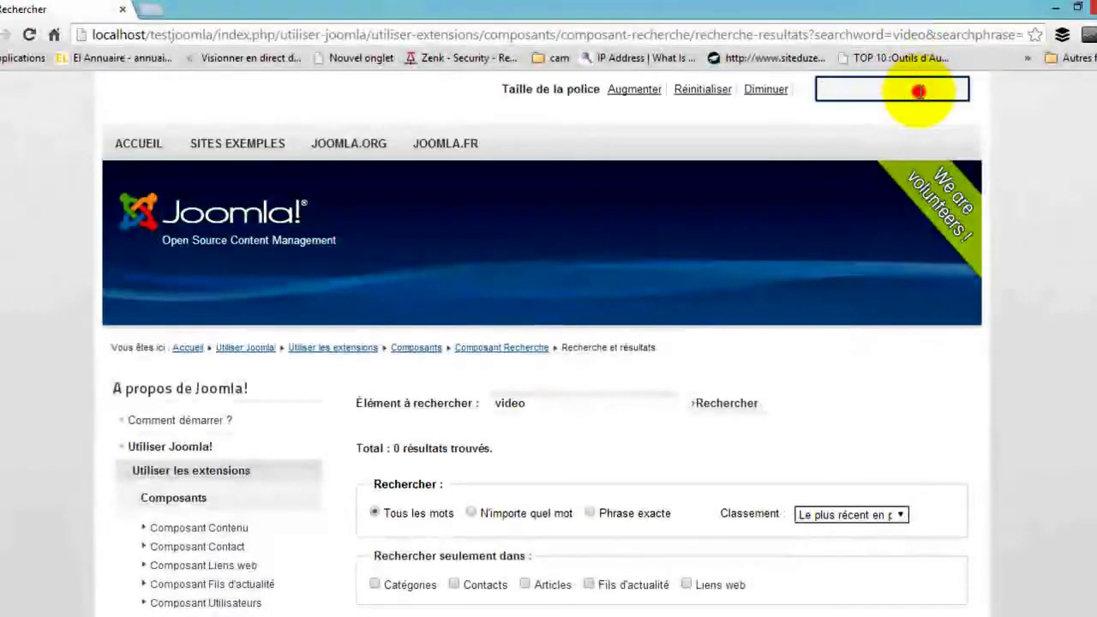
click(1022, 233)
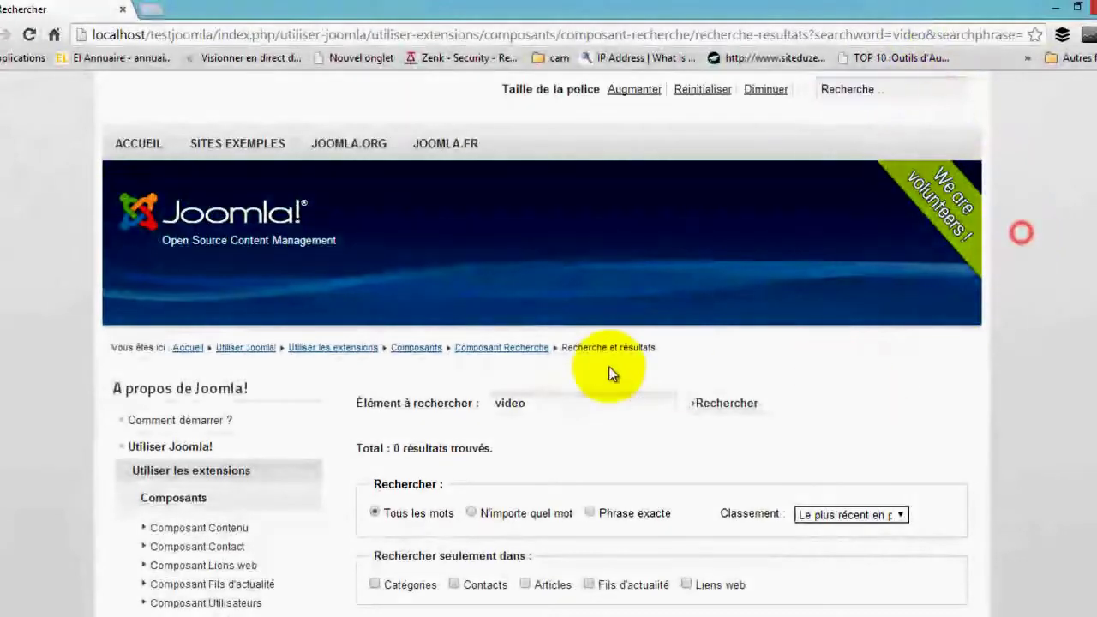
scroll(723, 387, down, 3)
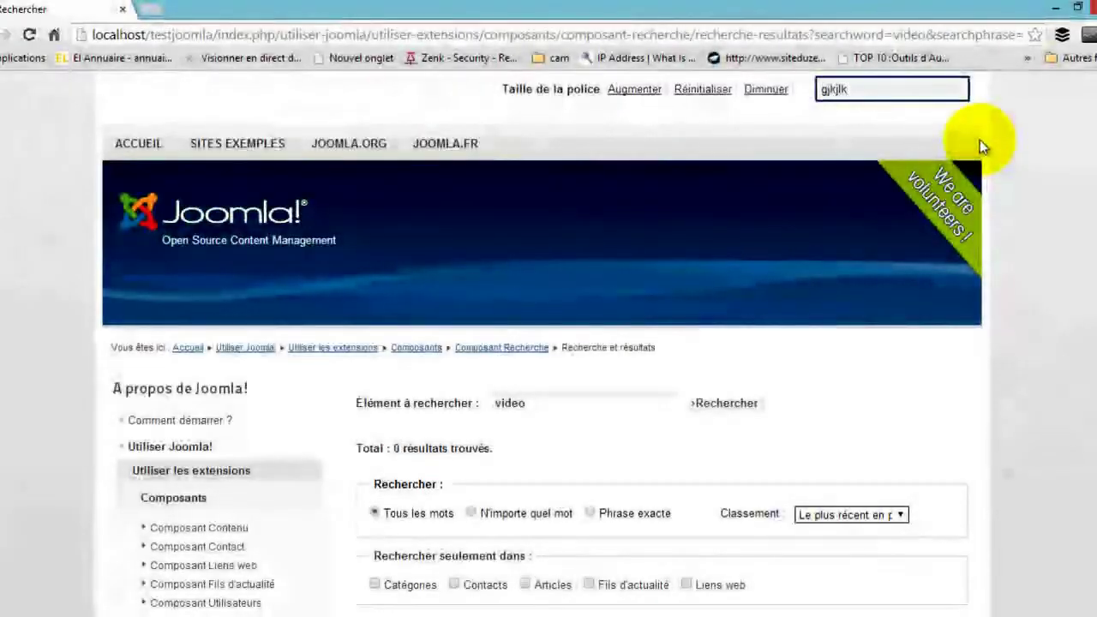
text(ksgdfggi)
key(BackSpace)
key(BackSpace)
key(BackSpace)
key(BackSpace)
key(BackSpace)
key(BackSpace)
key(BackSpace)
key(BackSpace)
key(BackSpace)
key(BackSpace)
key(BackSpace)
key(BackSpace)
key(BackSpace)
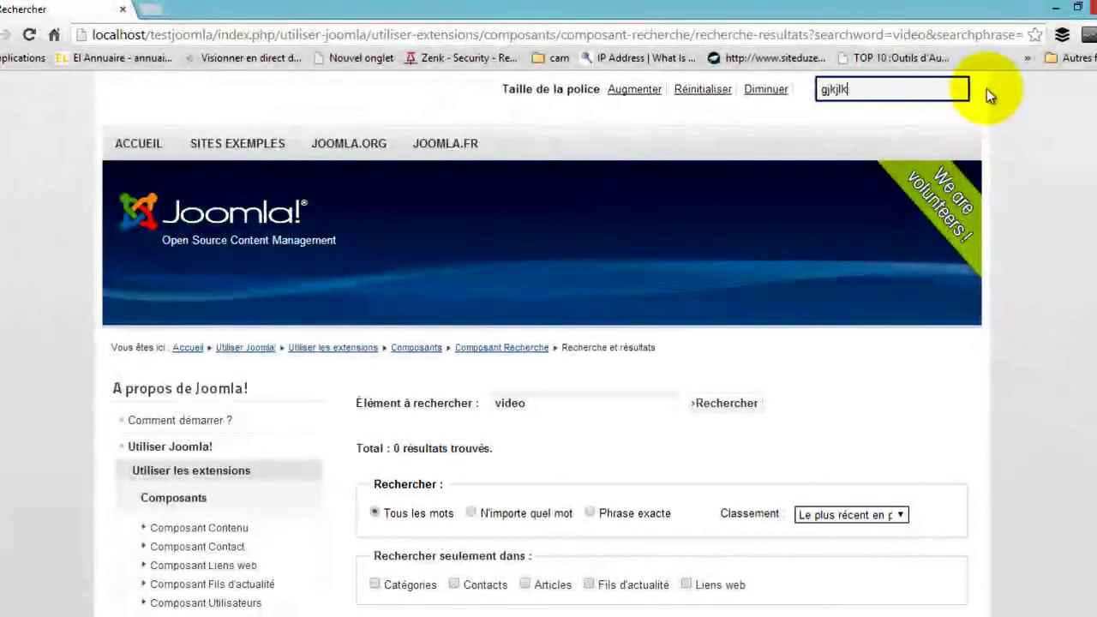
click(1033, 184)
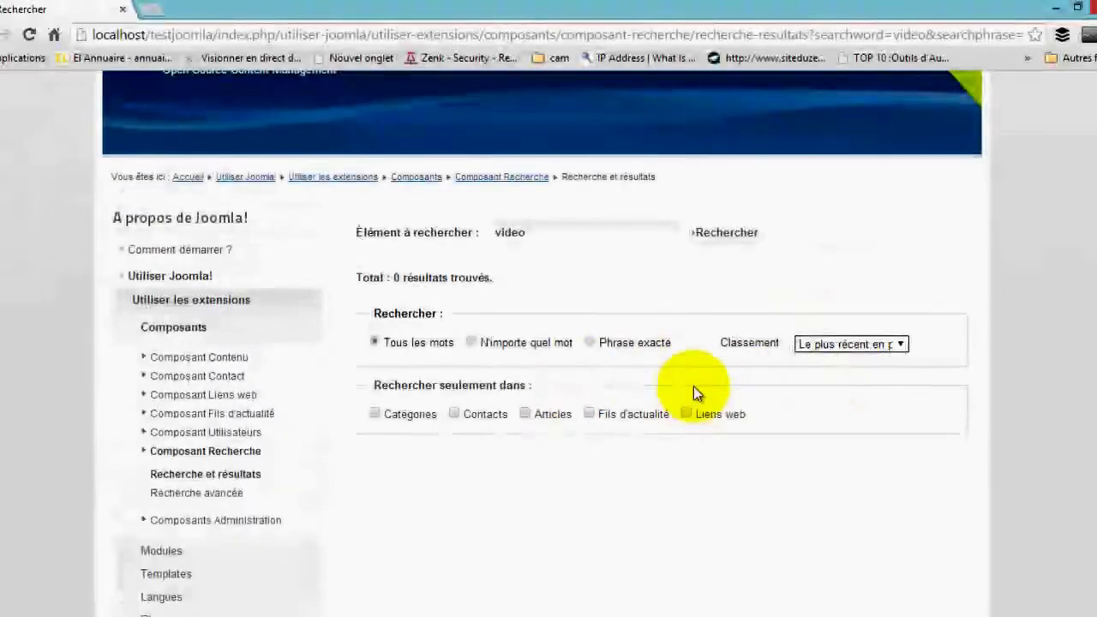
scroll(470, 398, down, 1)
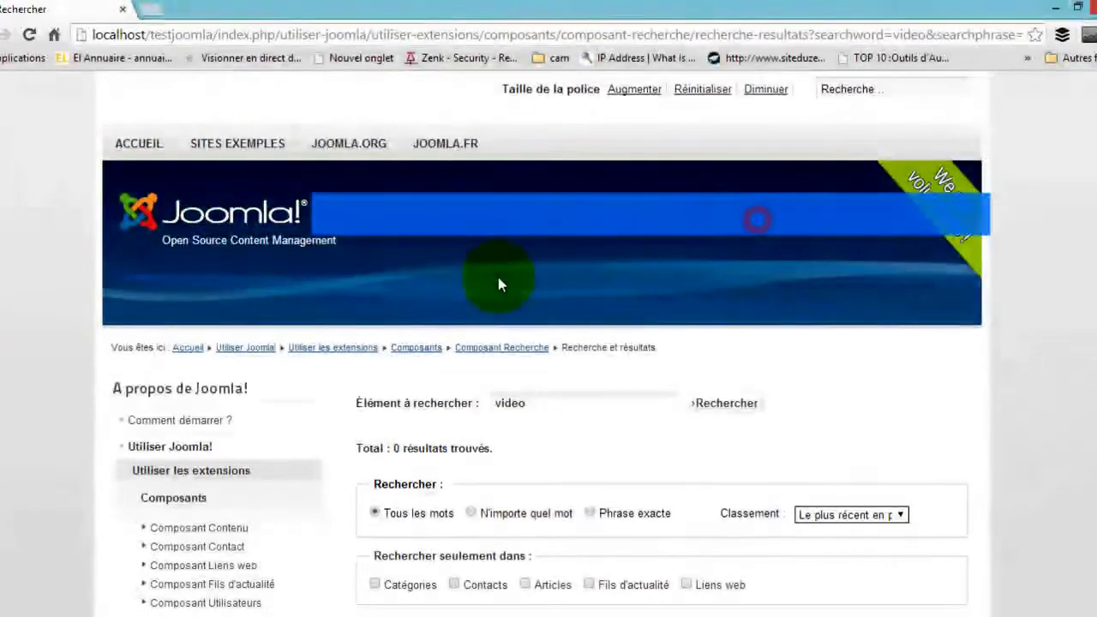
scroll(19, 323, down, 2)
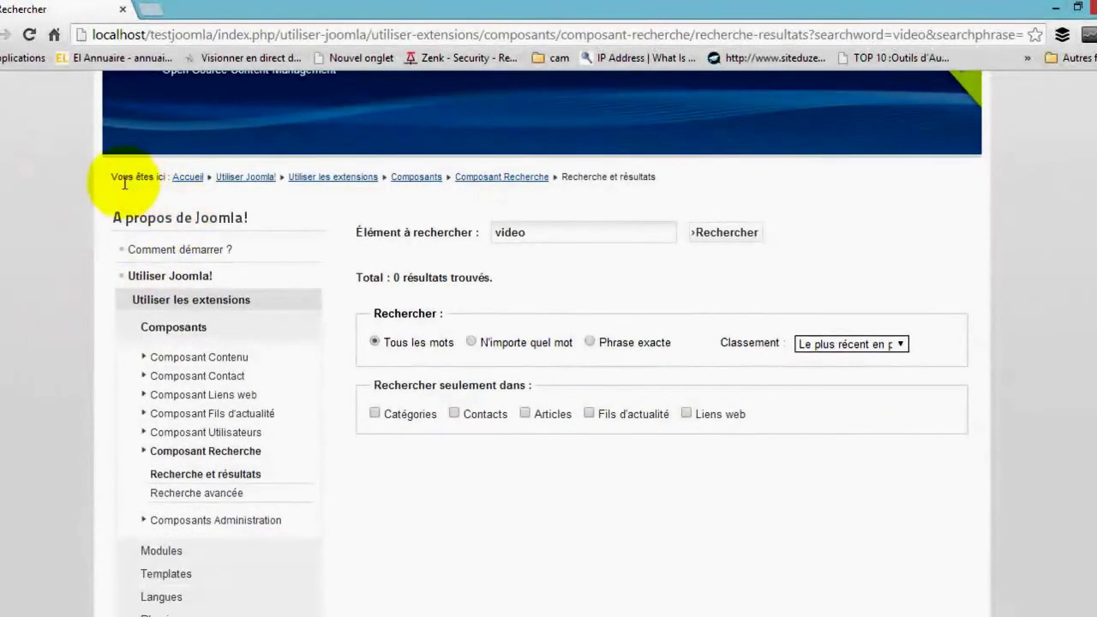
drag(110, 177, 203, 176)
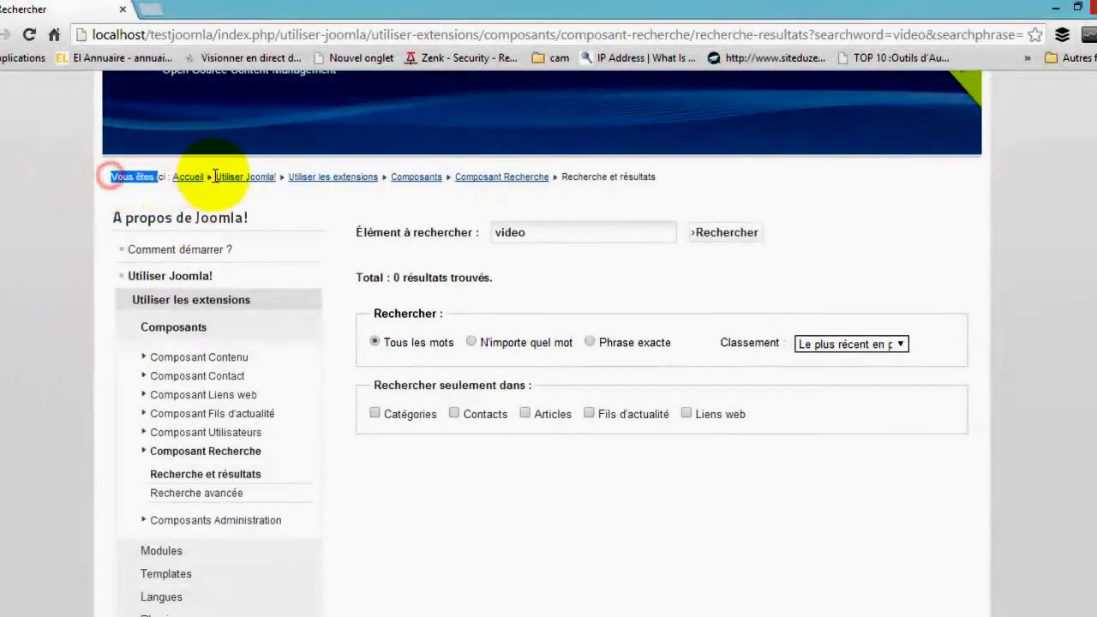
drag(317, 185, 564, 179)
click(685, 177)
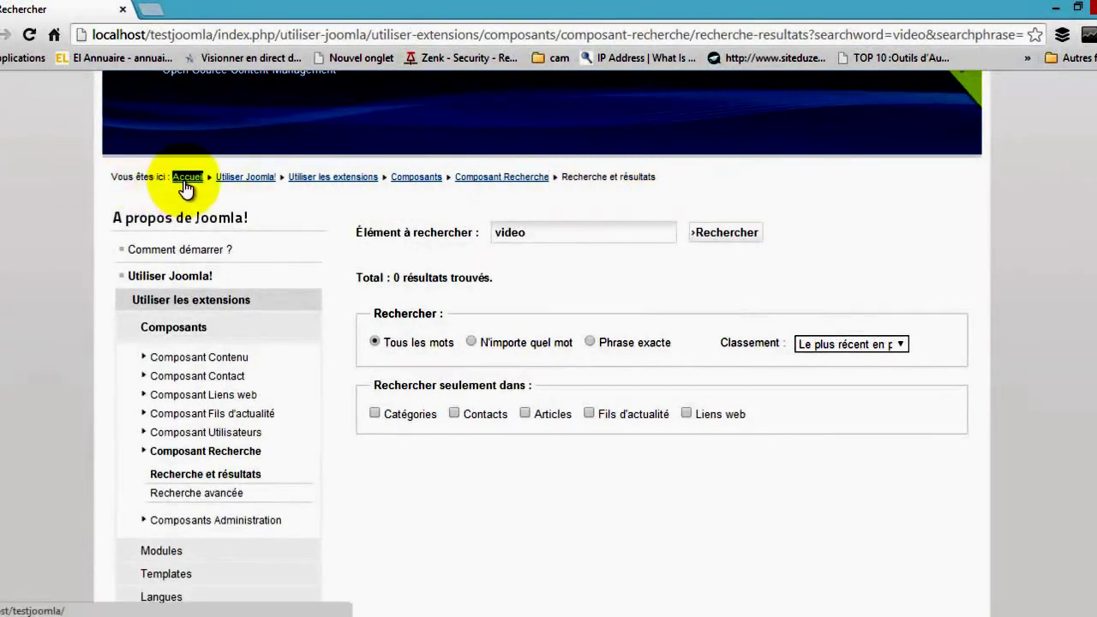
triple_click(594, 176)
click(682, 189)
double_click(645, 176)
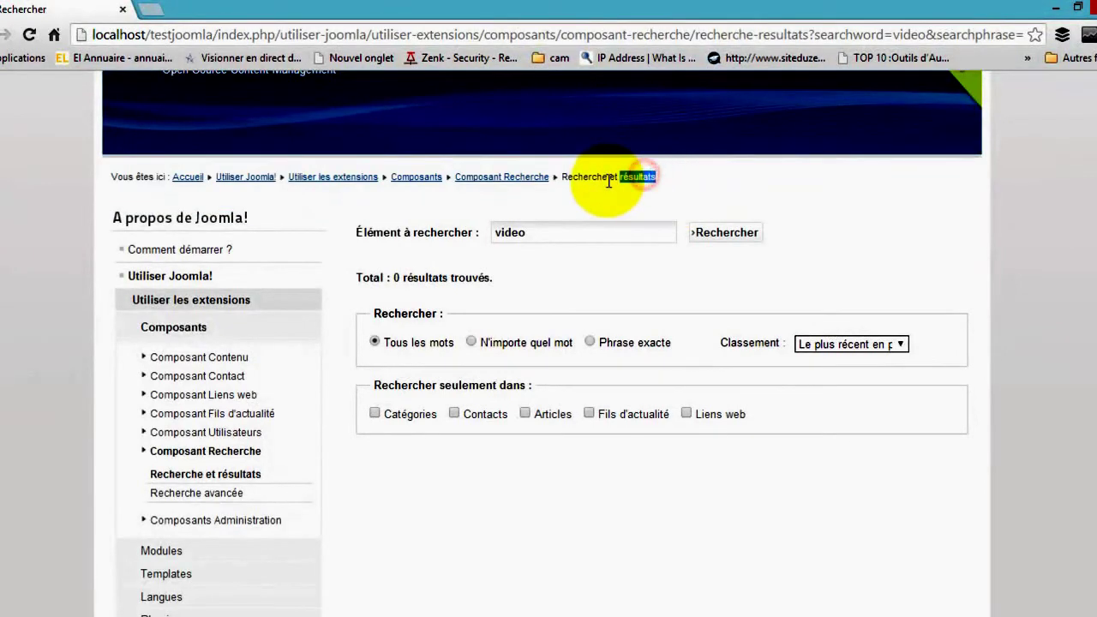
double_click(638, 177)
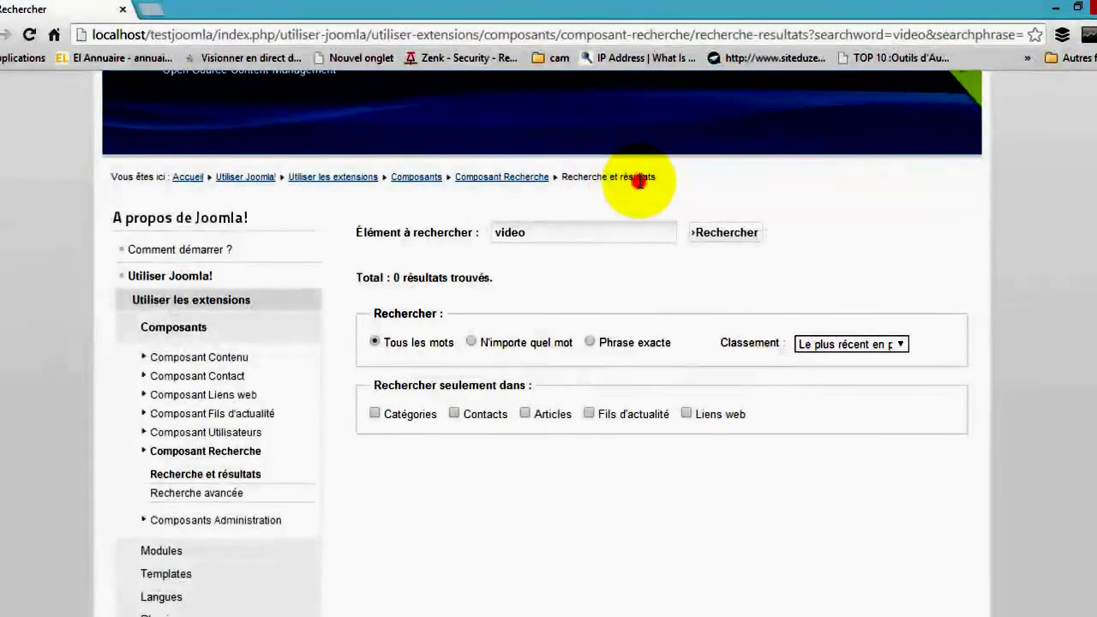
scroll(881, 294, down, 2)
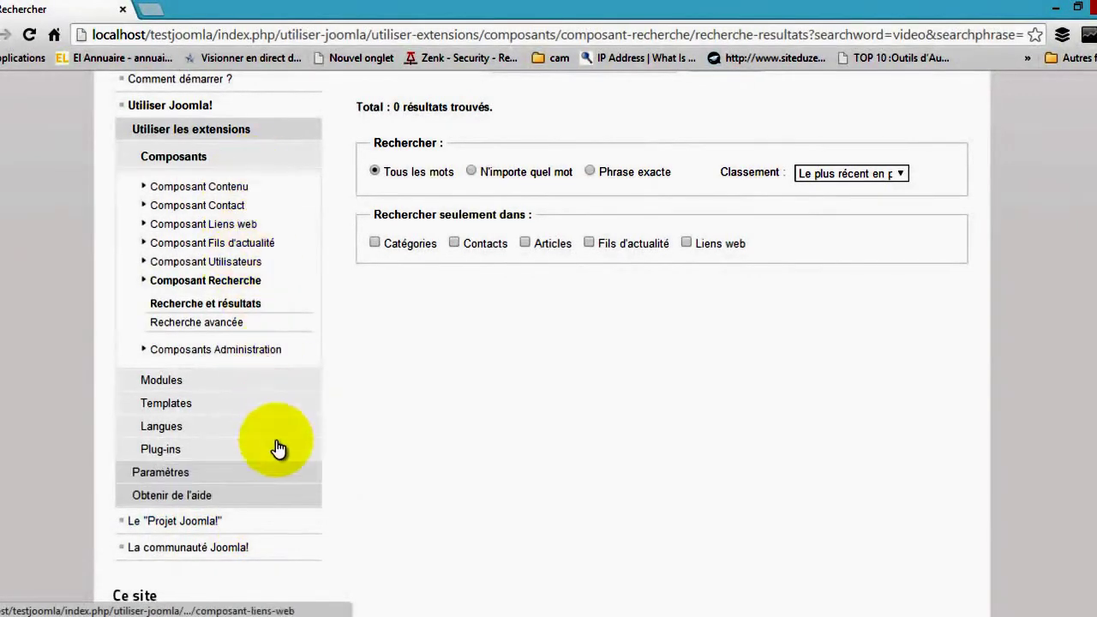
click(287, 471)
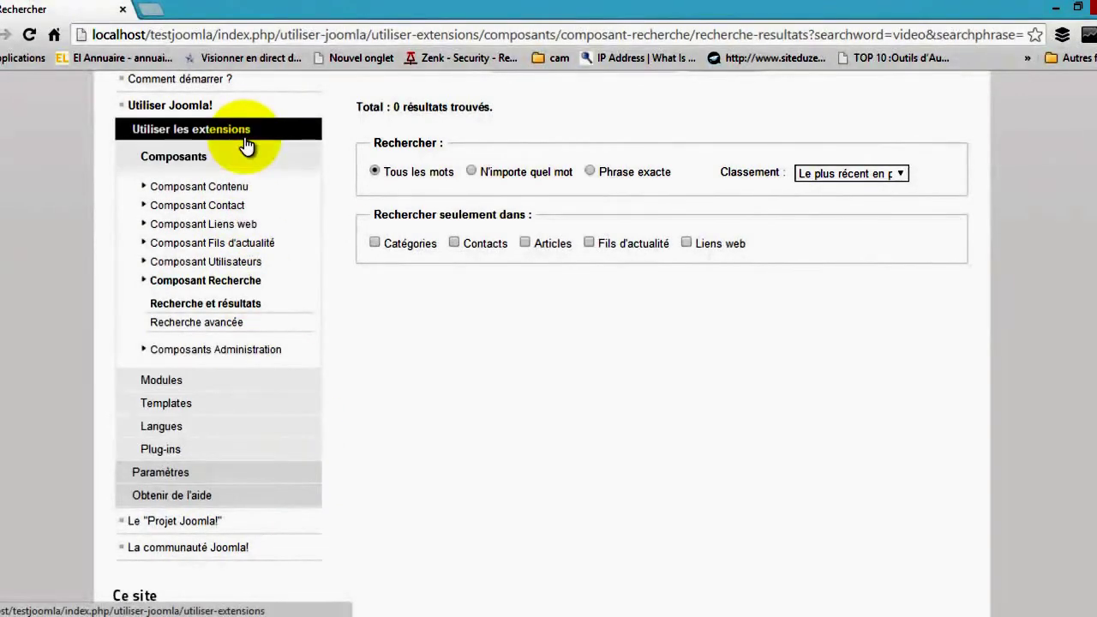
scroll(412, 435, up, 3)
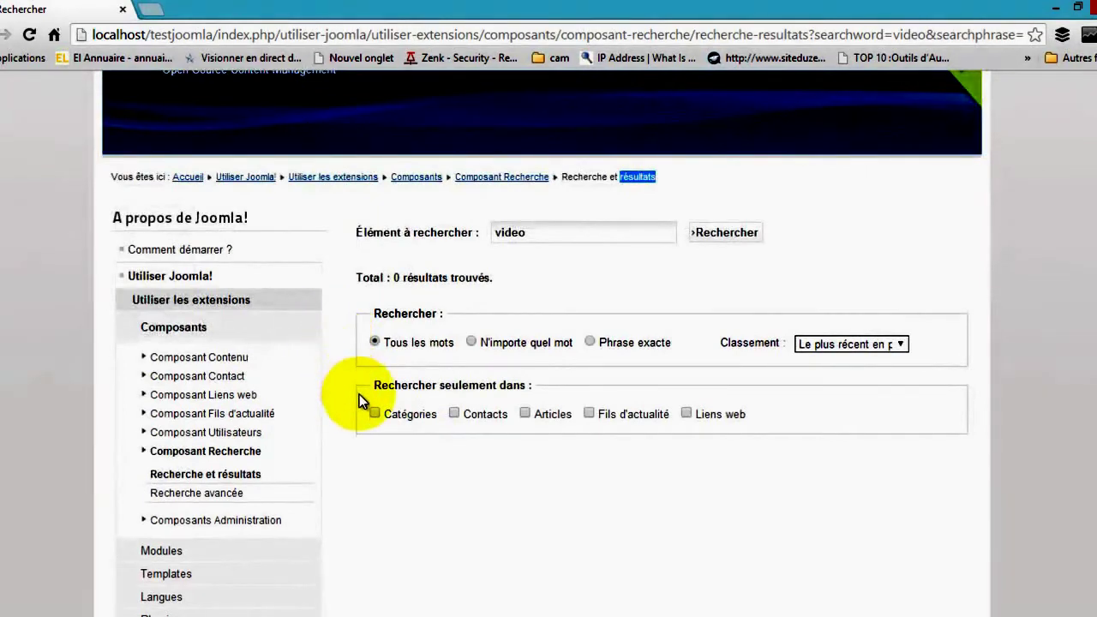
scroll(358, 394, down, 4)
scroll(358, 398, down, 2)
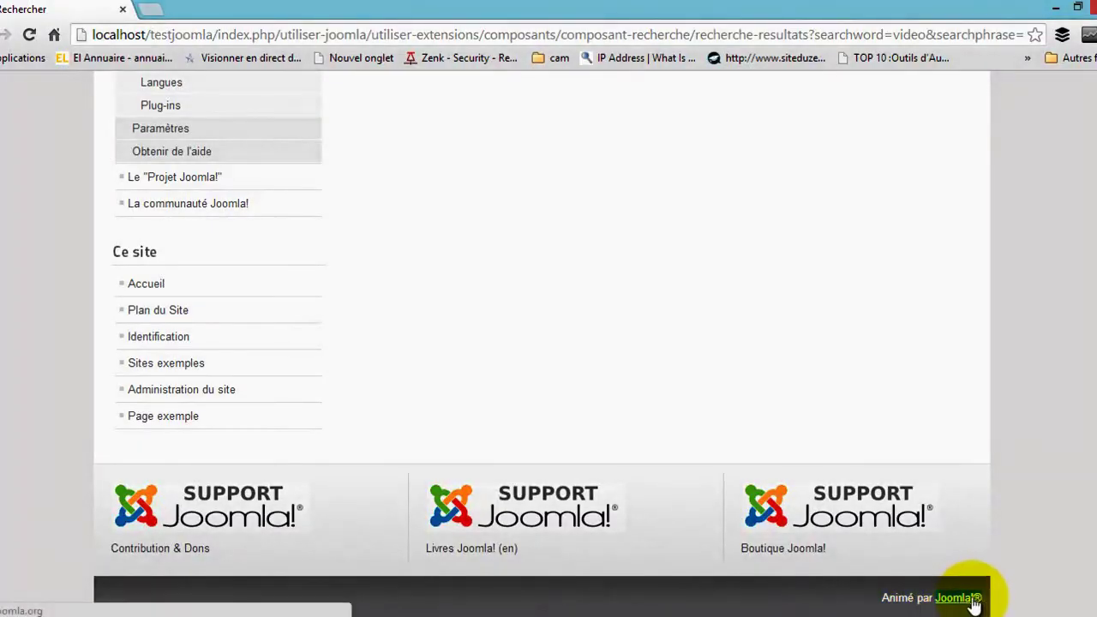
scroll(4, 493, up, 3)
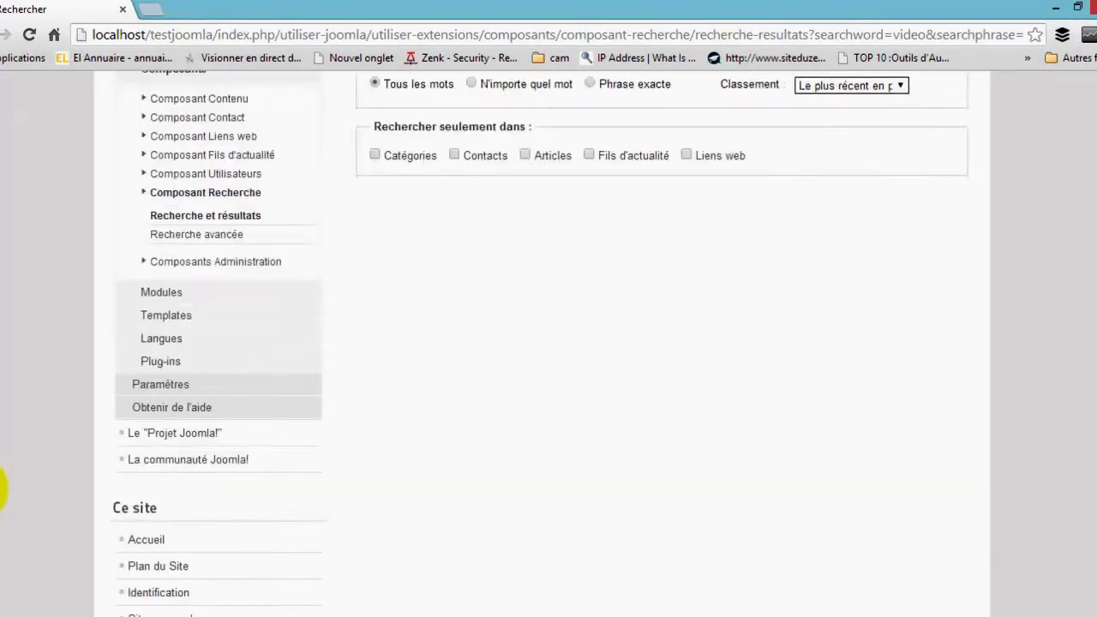
scroll(4, 491, up, 5)
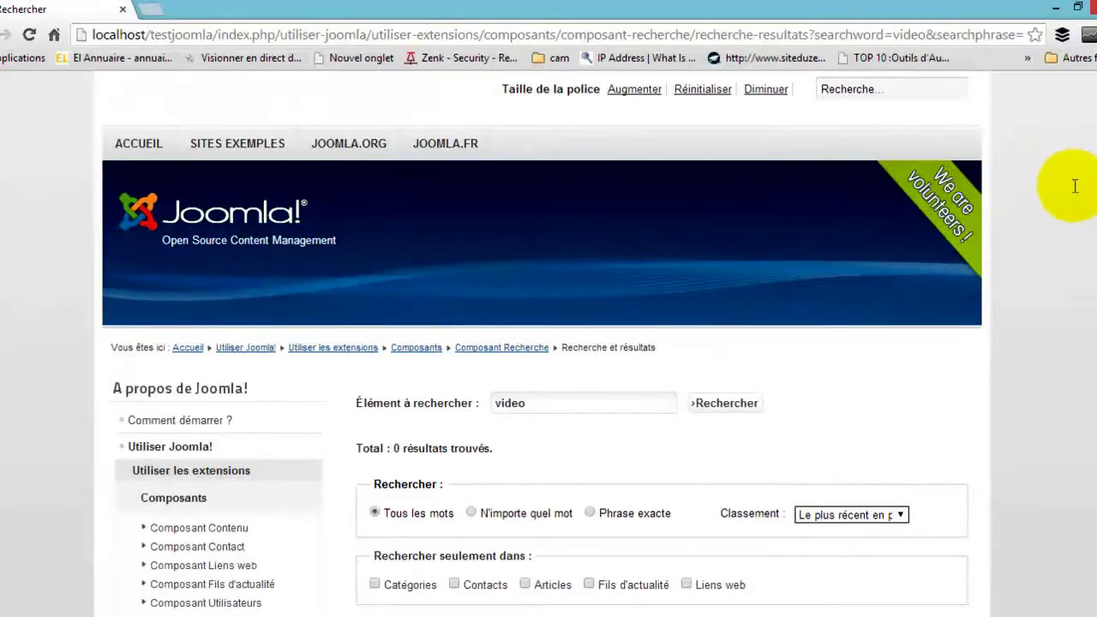
drag(1074, 188, 893, 287)
scroll(882, 220, down, 4)
click(862, 232)
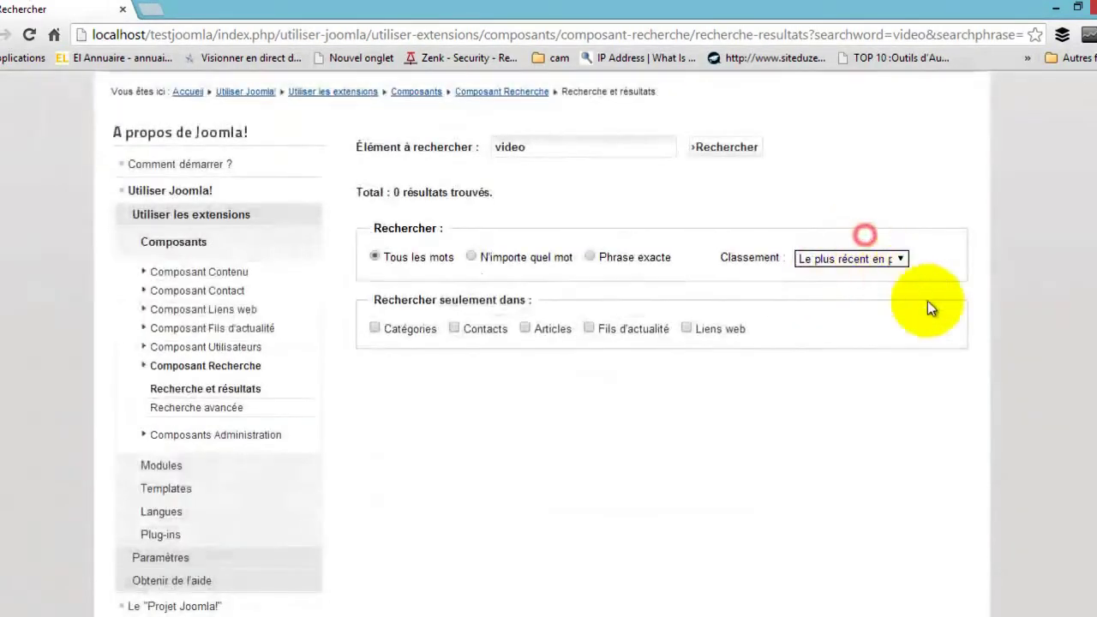
scroll(947, 376, up, 4)
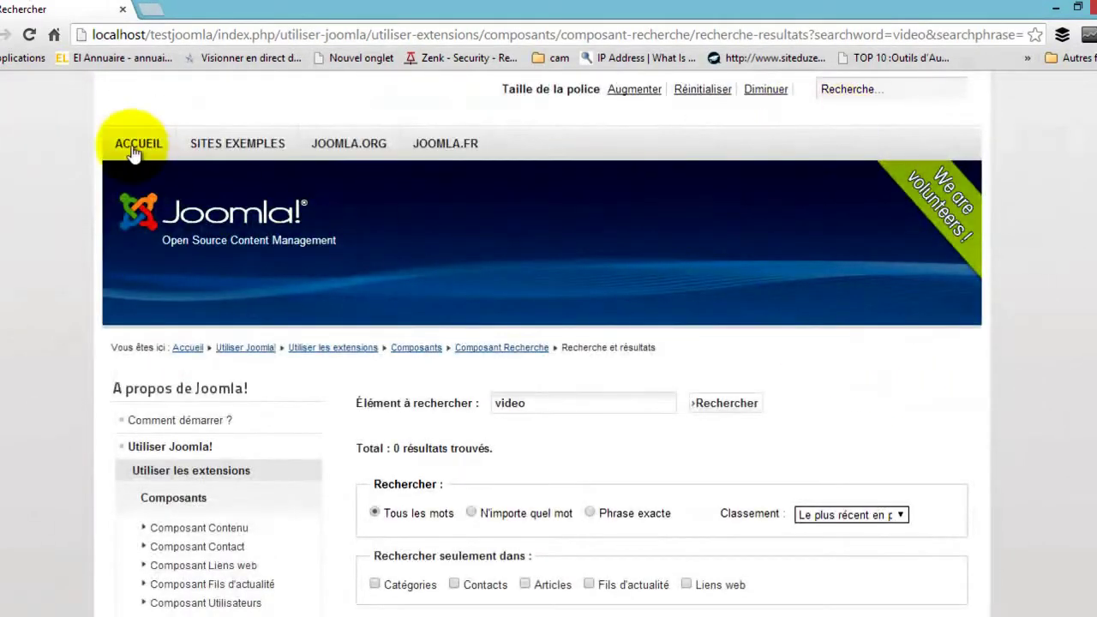
click(129, 142)
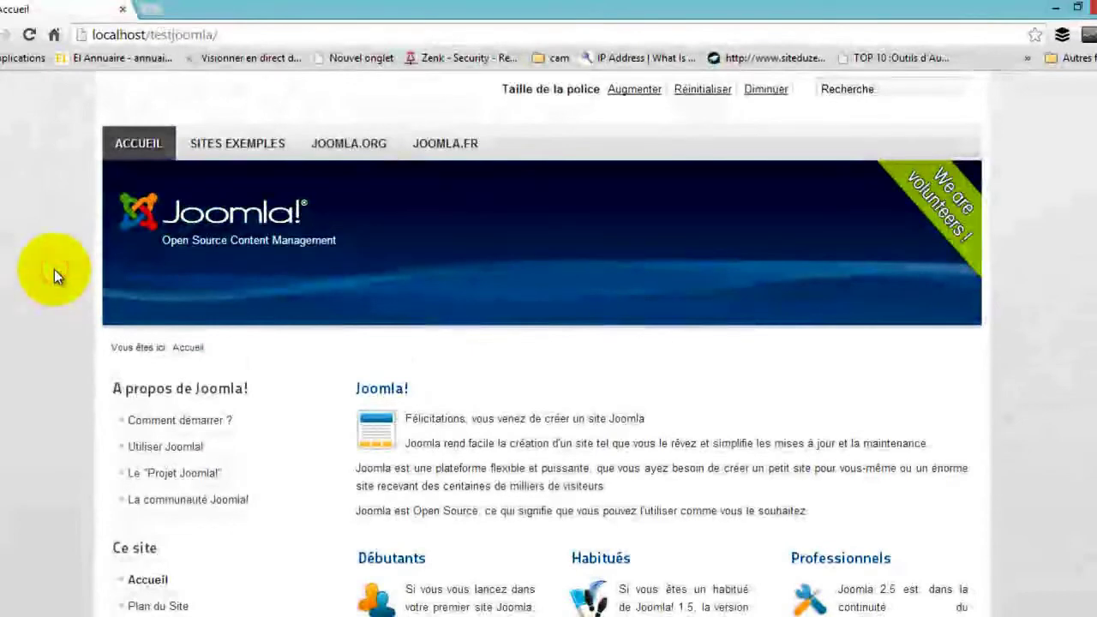
scroll(53, 273, down, 5)
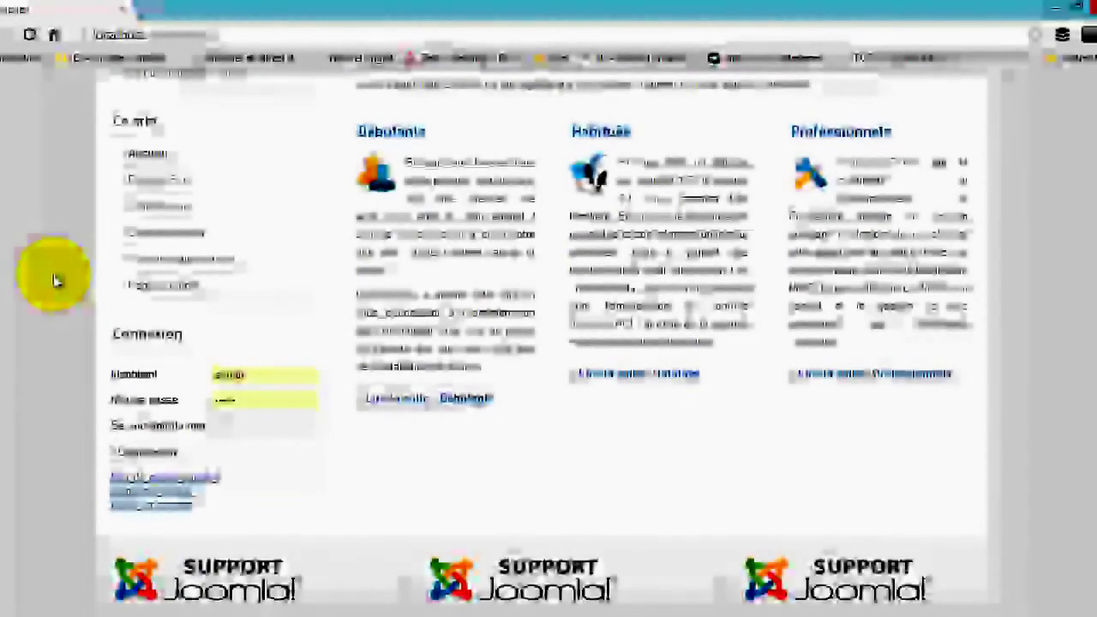
scroll(53, 279, up, 2)
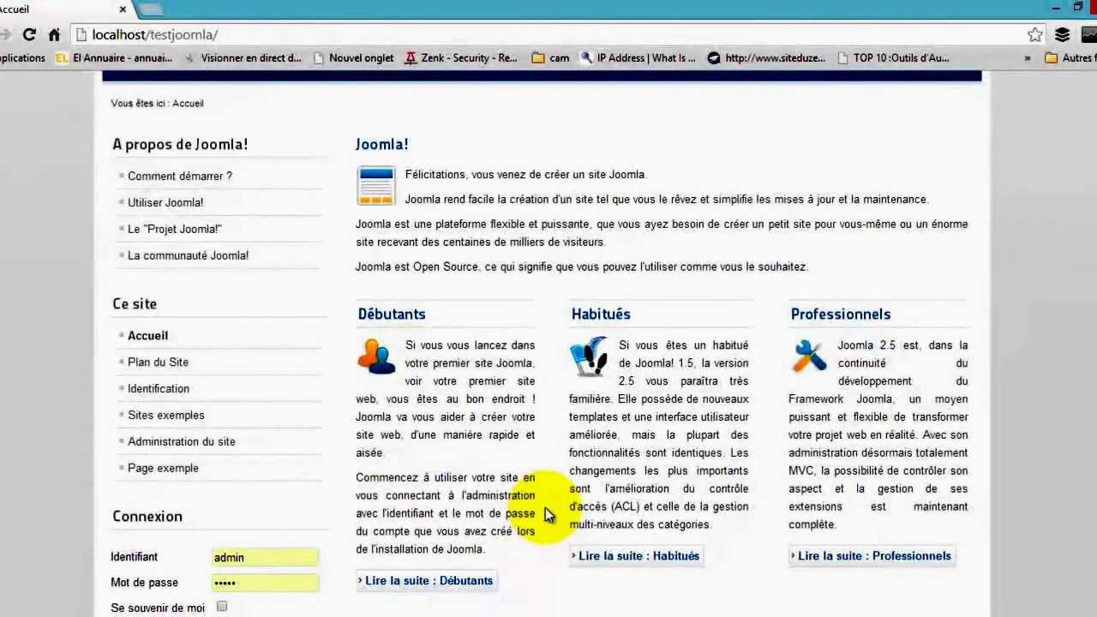
scroll(531, 532, down, 3)
scroll(385, 463, up, 1)
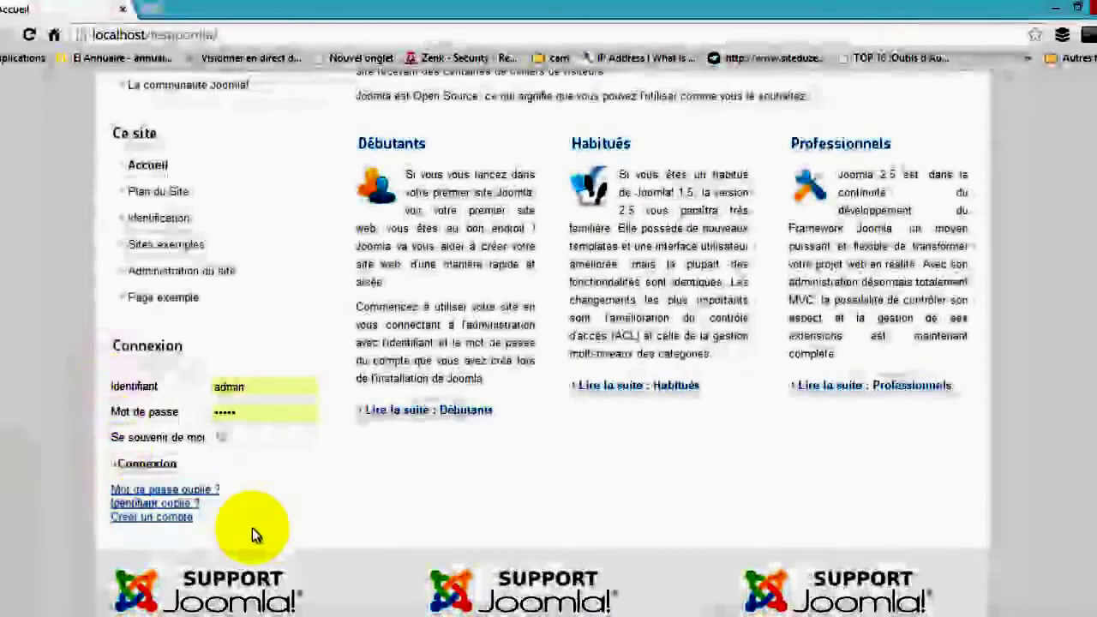
Clear the existing text from the Identifiant username field
drag(187, 346, 110, 351)
click(109, 353)
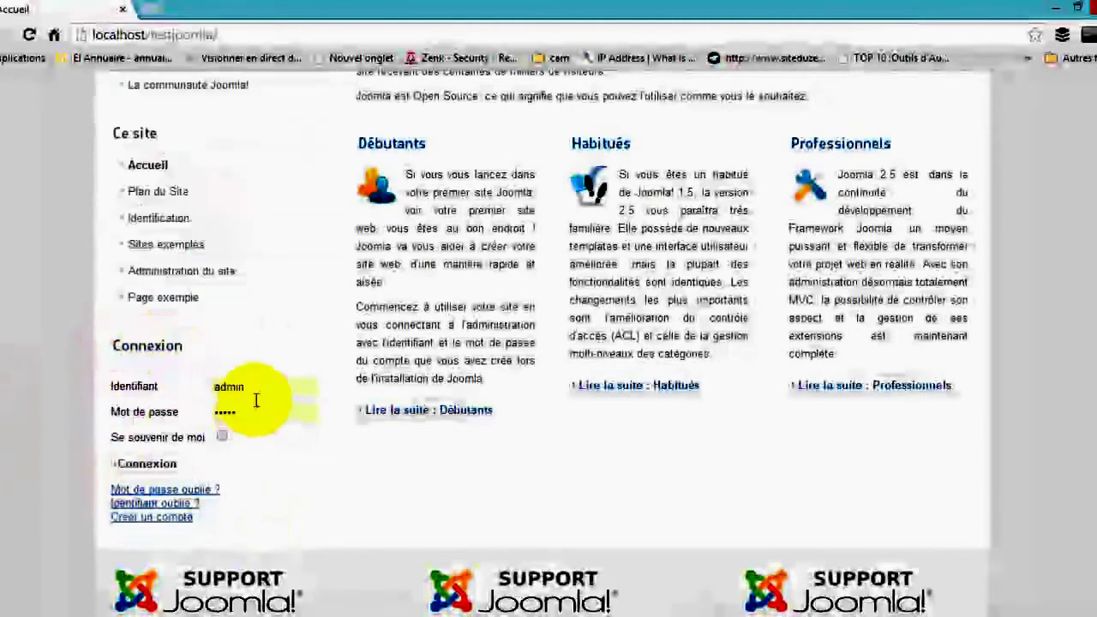
drag(254, 387, 197, 394)
key(BackSpace)
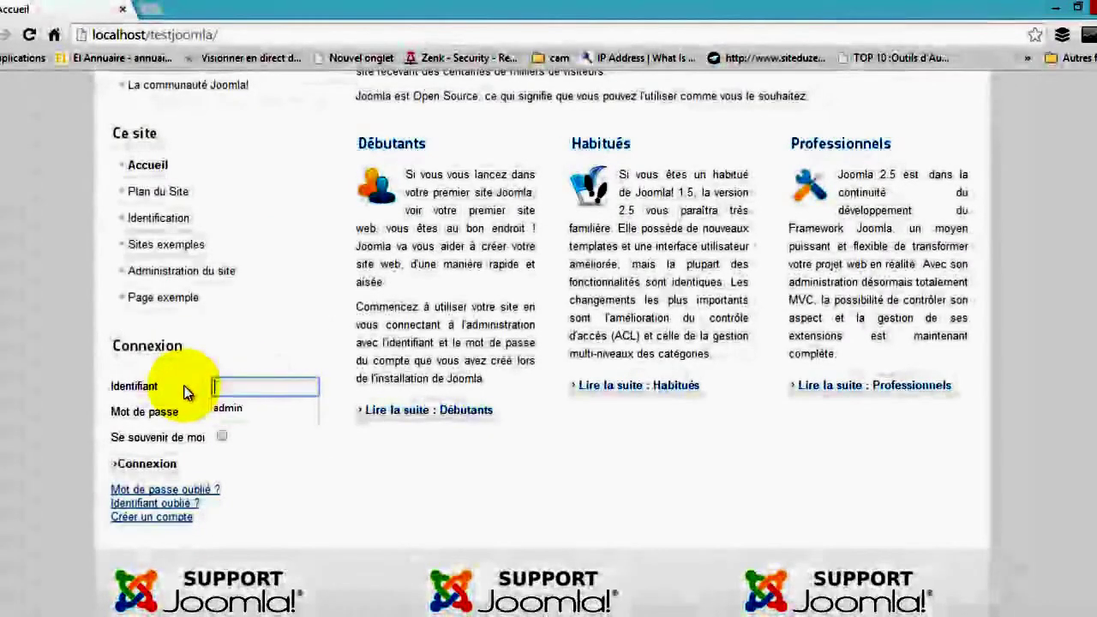
click(365, 471)
click(268, 386)
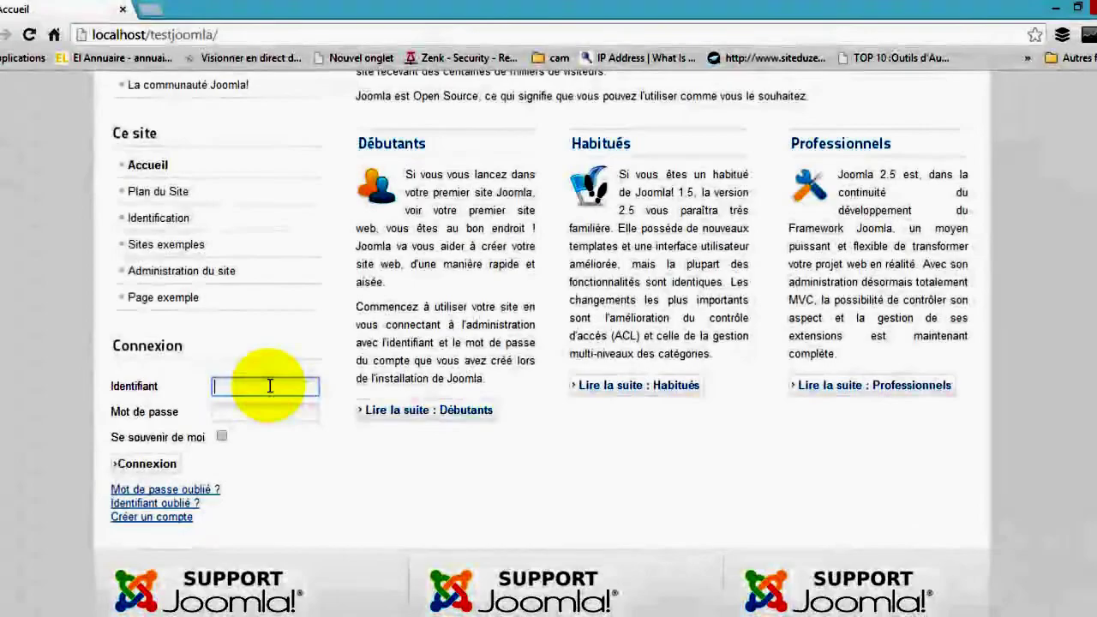
Log in as admin with the saved login, re-entering the password
text(admin)
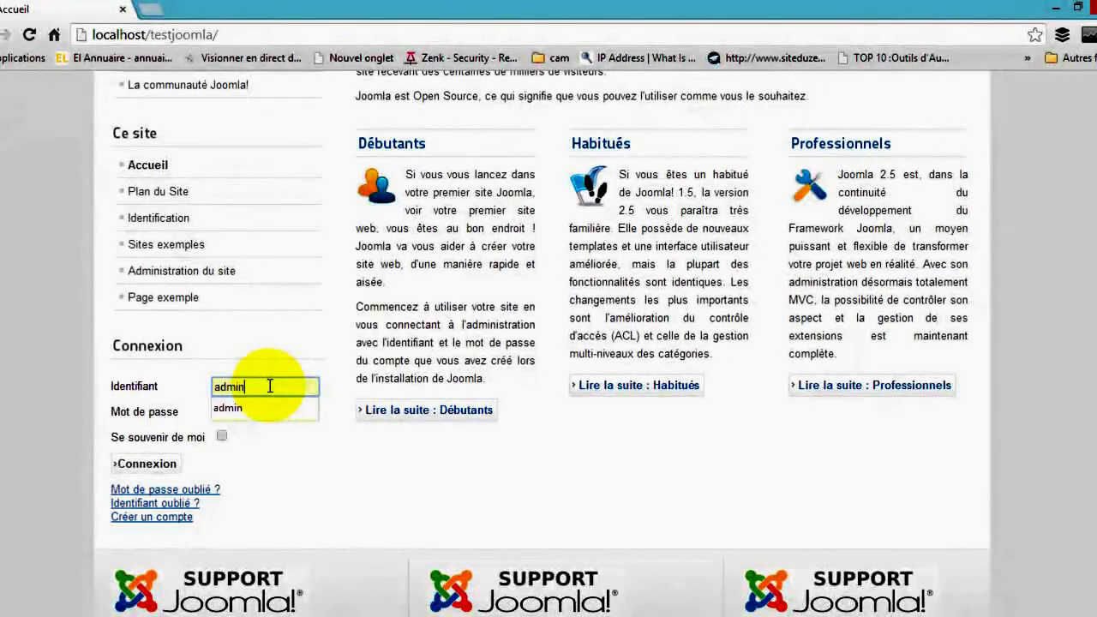
click(282, 406)
click(279, 413)
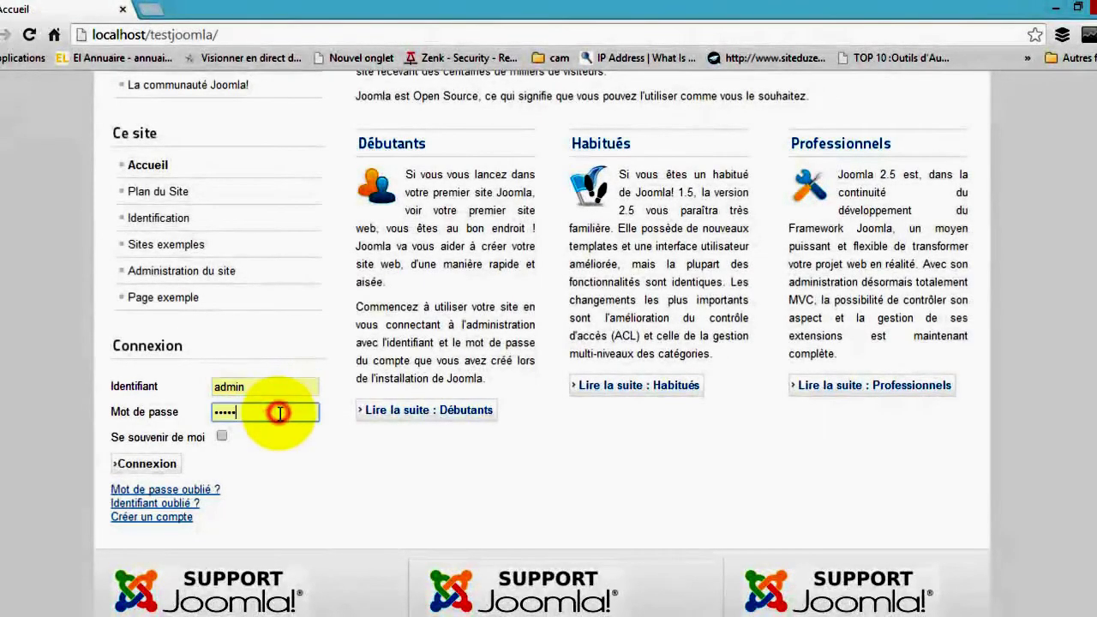
drag(280, 413, 189, 412)
text(•••••)
click(314, 500)
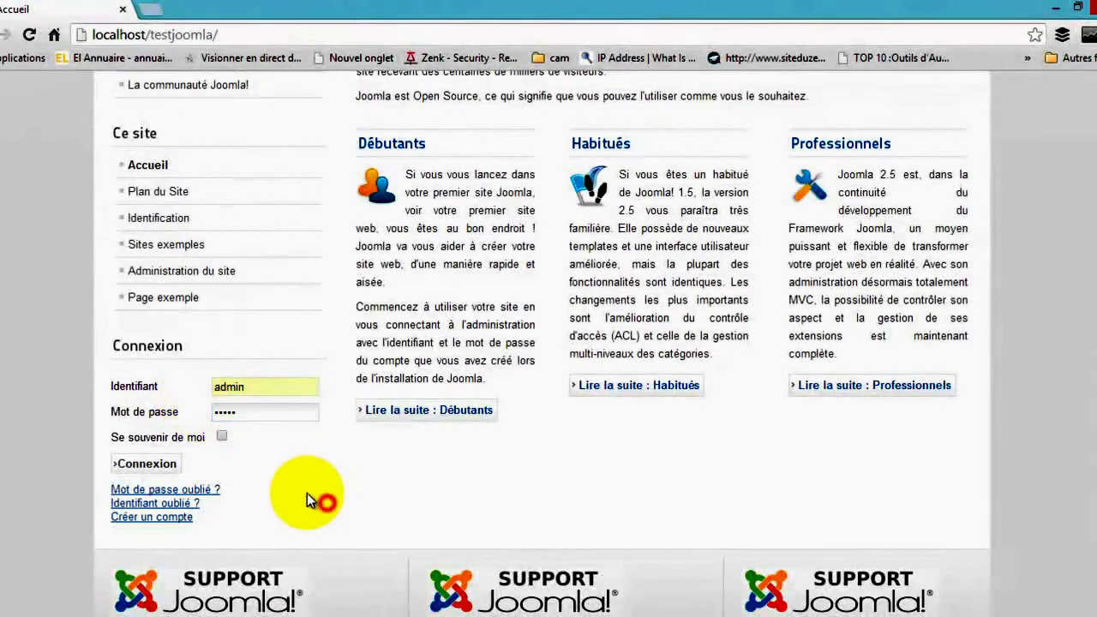
click(176, 467)
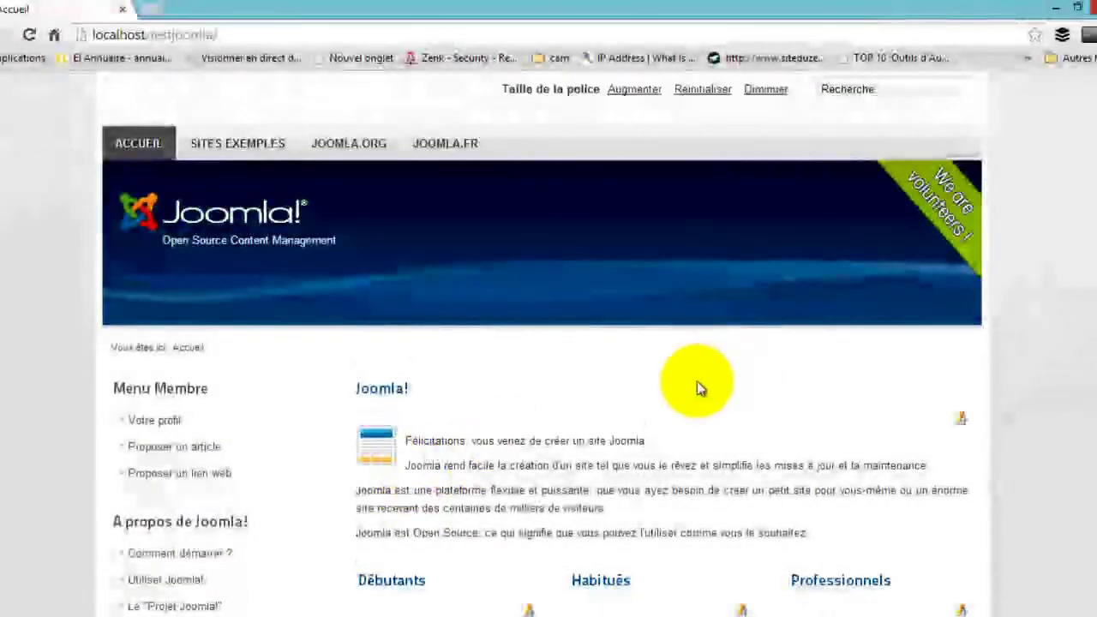
scroll(701, 388, down, 6)
mouse_move(252, 400)
mouse_down()
mouse_move(155, 401)
mouse_move(184, 376)
mouse_move(112, 377)
mouse_up()
click(265, 423)
click(124, 405)
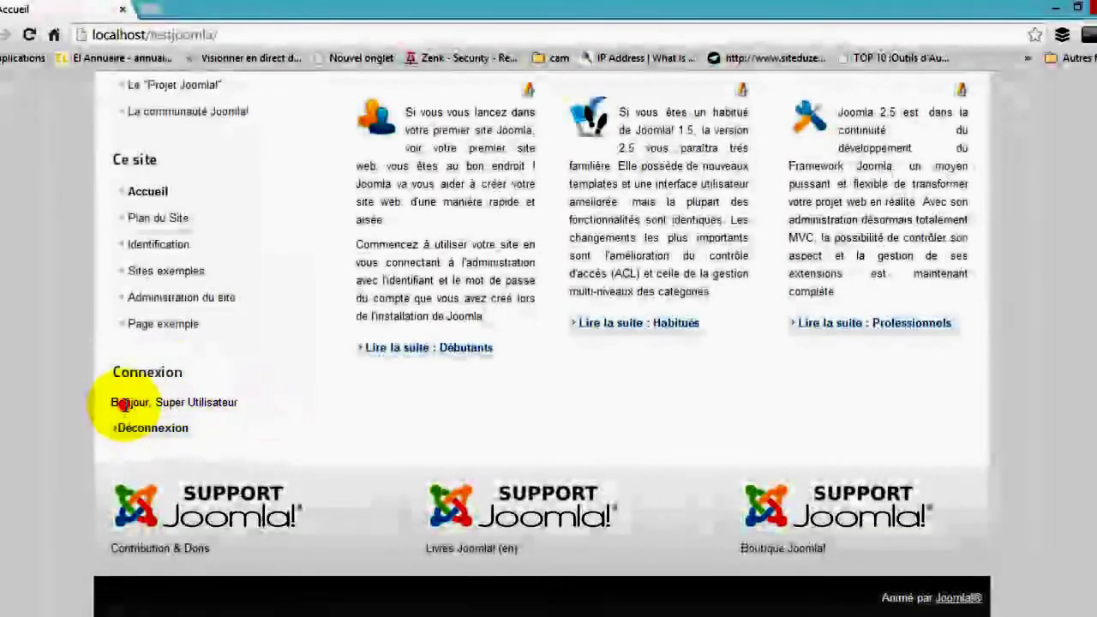
double_click(124, 405)
double_click(245, 411)
drag(245, 411, 153, 407)
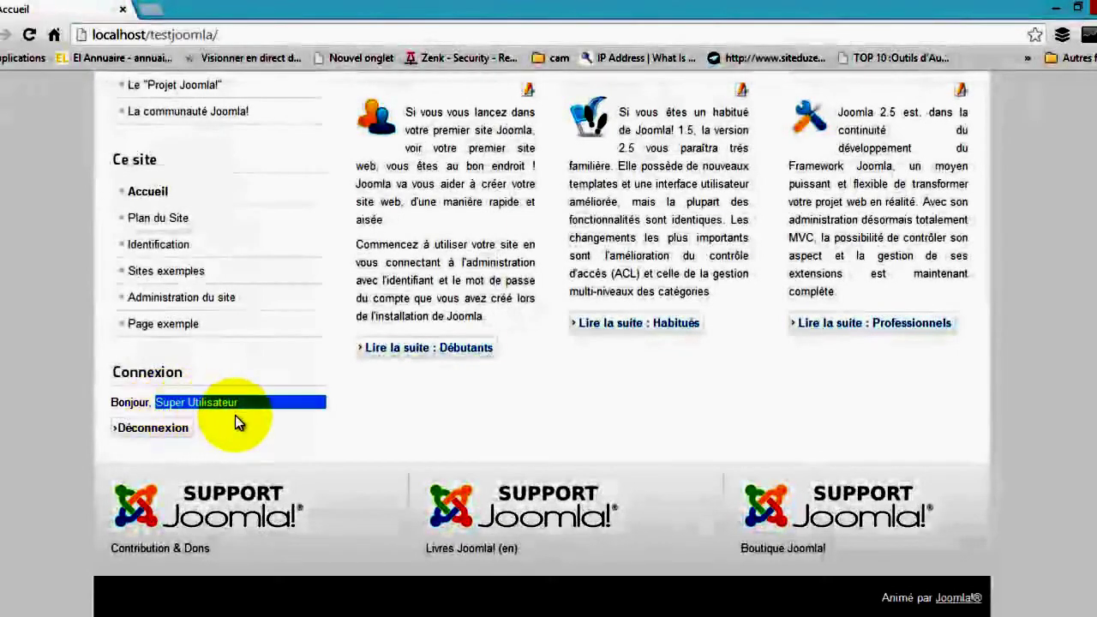
drag(240, 402, 155, 403)
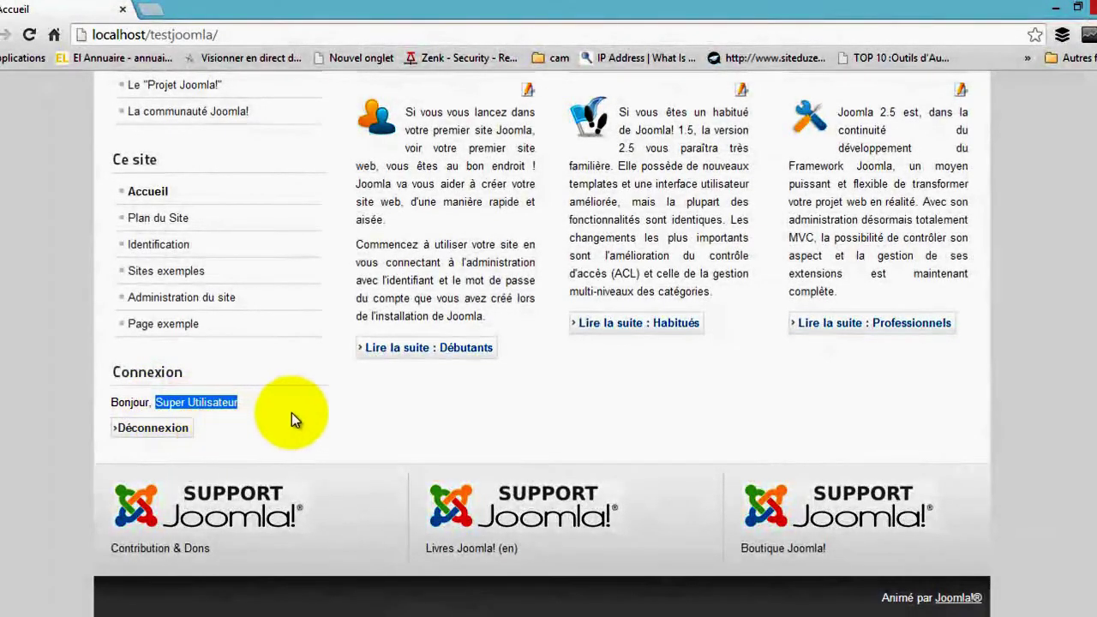
click(248, 408)
scroll(355, 434, up, 5)
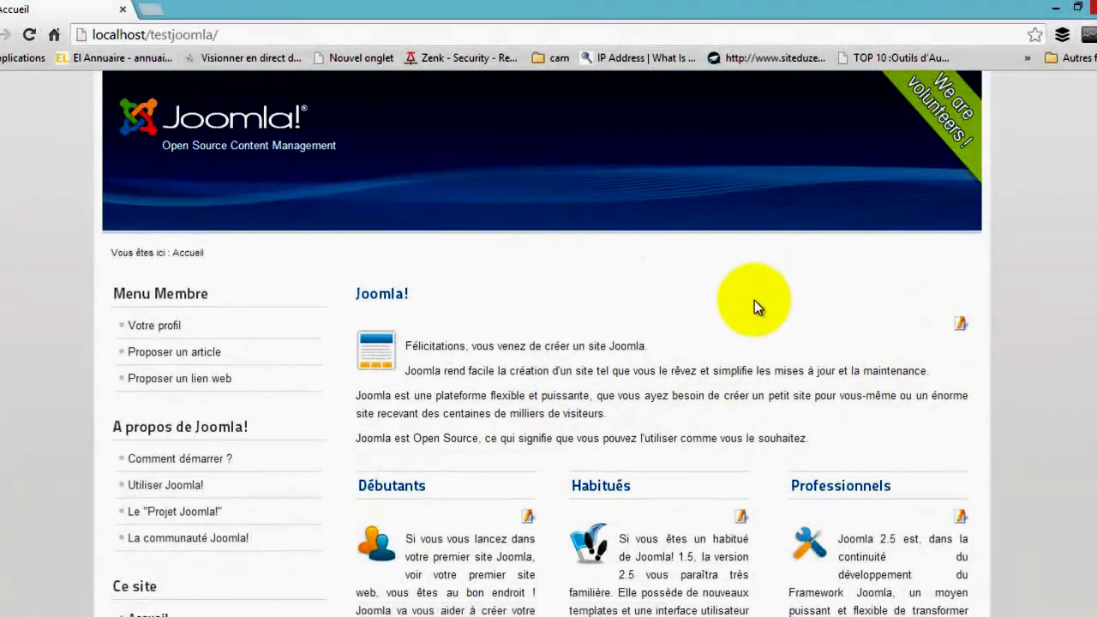
scroll(763, 313, down, 2)
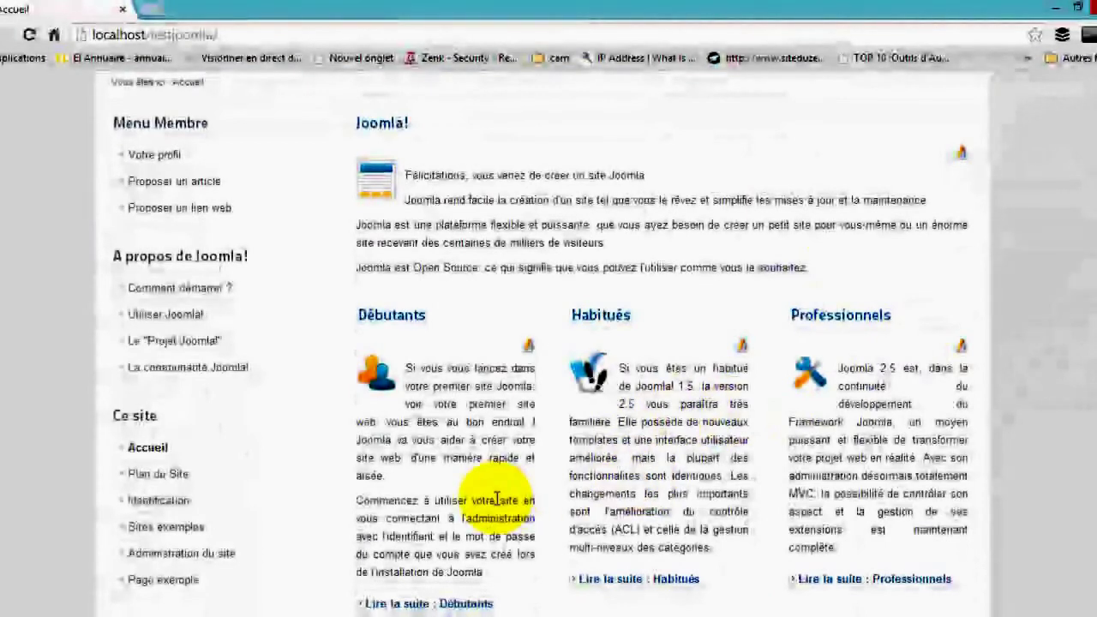
scroll(495, 499, down, 2)
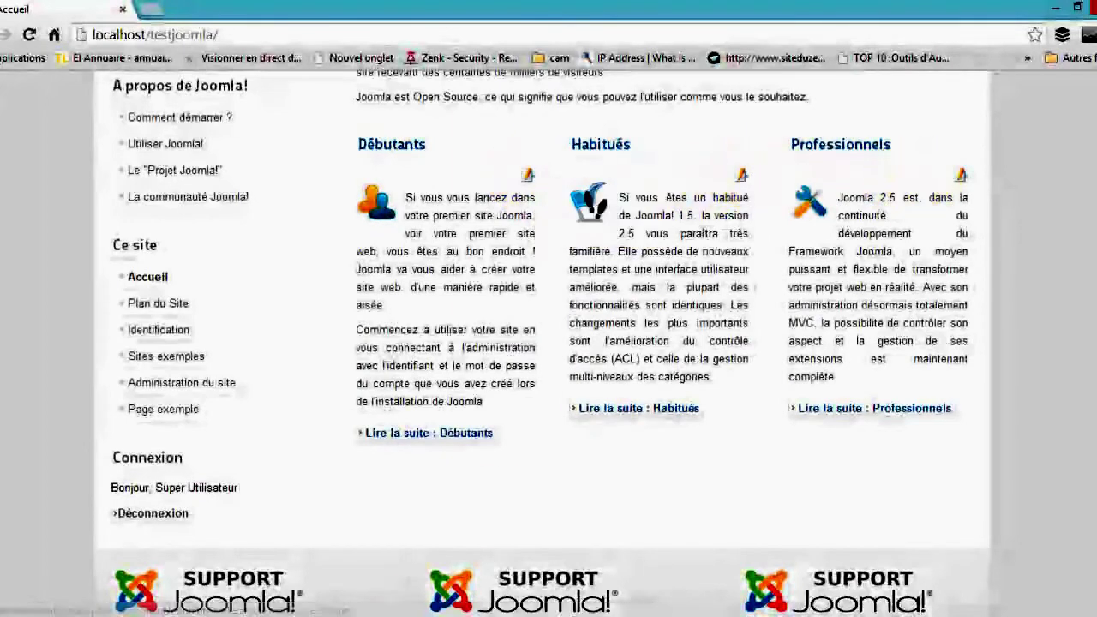
click(484, 616)
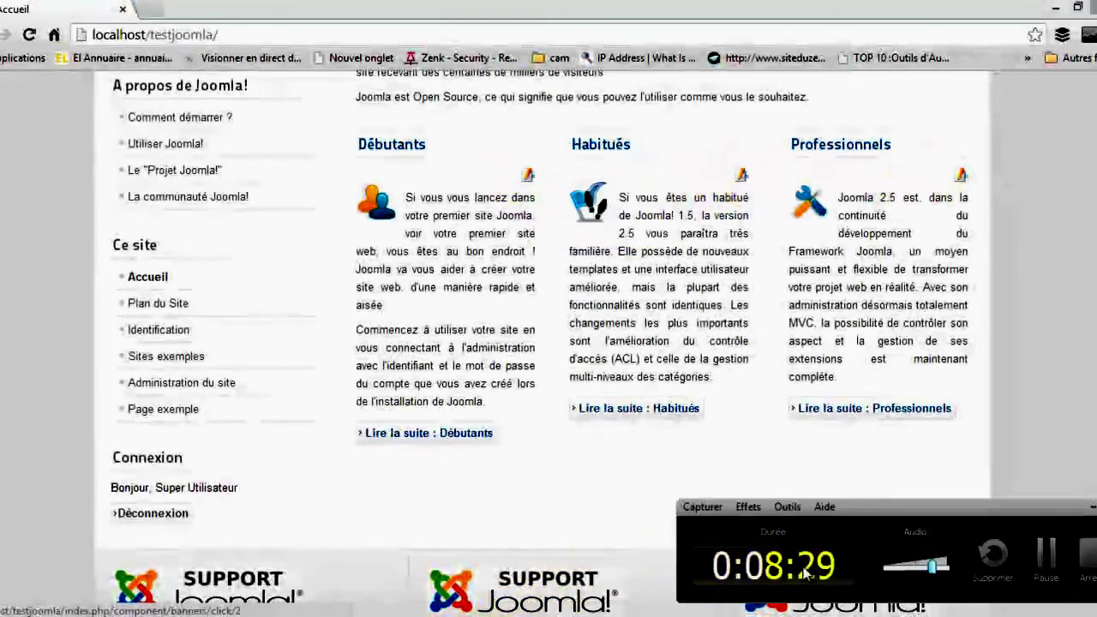
click(1040, 562)
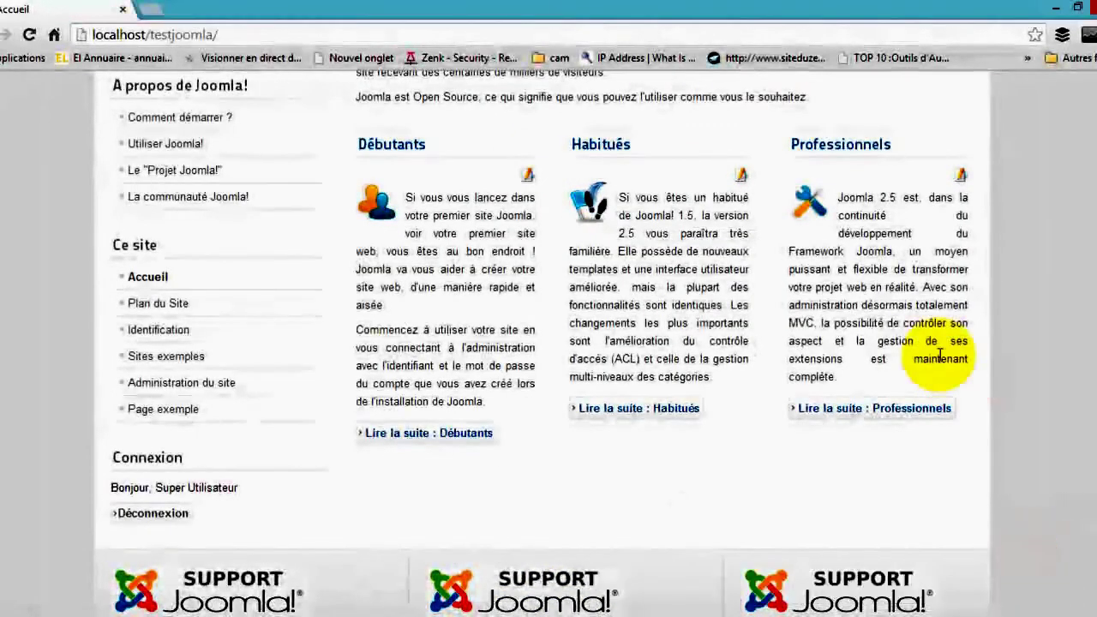
click(960, 176)
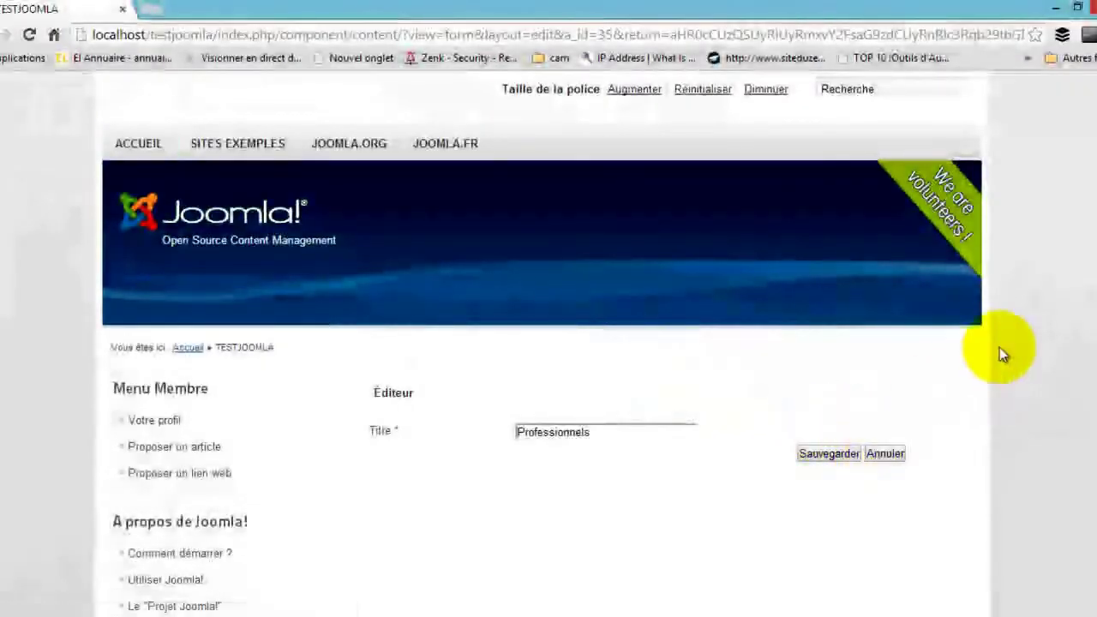
Review the Professionnels article's Publication and Métadonnées fields, then save it
drag(1090, 244, 1093, 432)
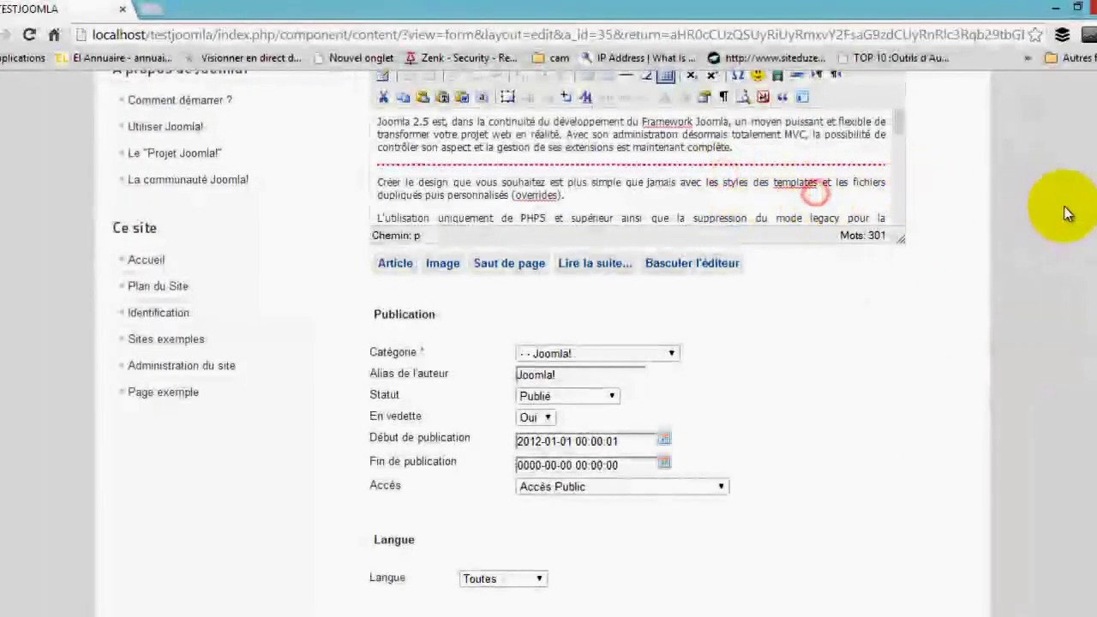
drag(1095, 293, 1094, 127)
drag(1092, 359, 1085, 436)
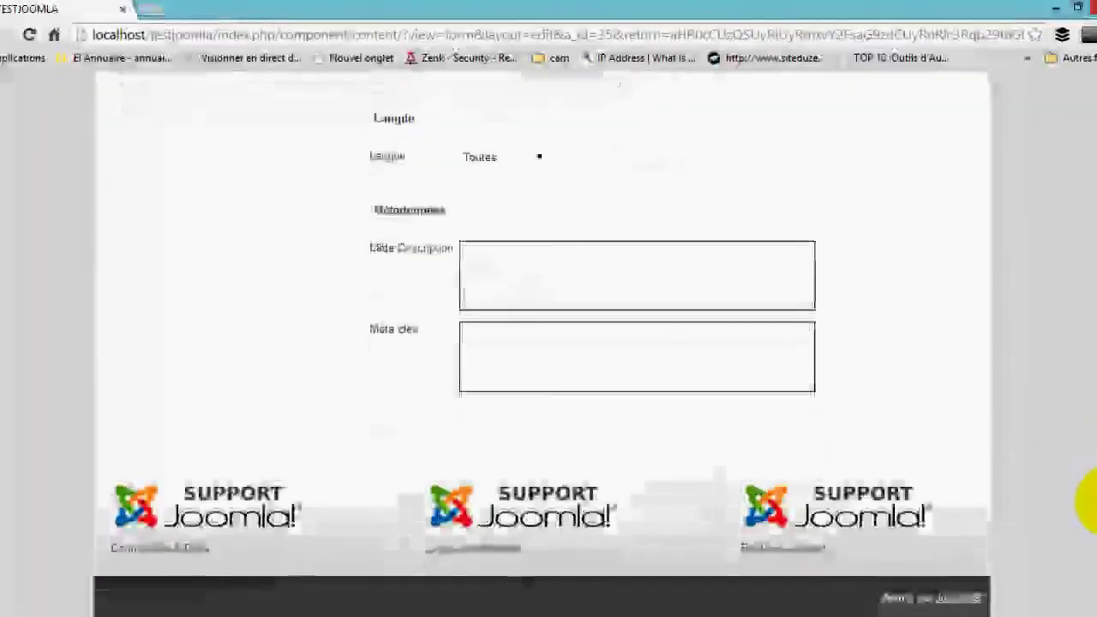
click(725, 350)
click(726, 295)
scroll(1088, 411, up, 15)
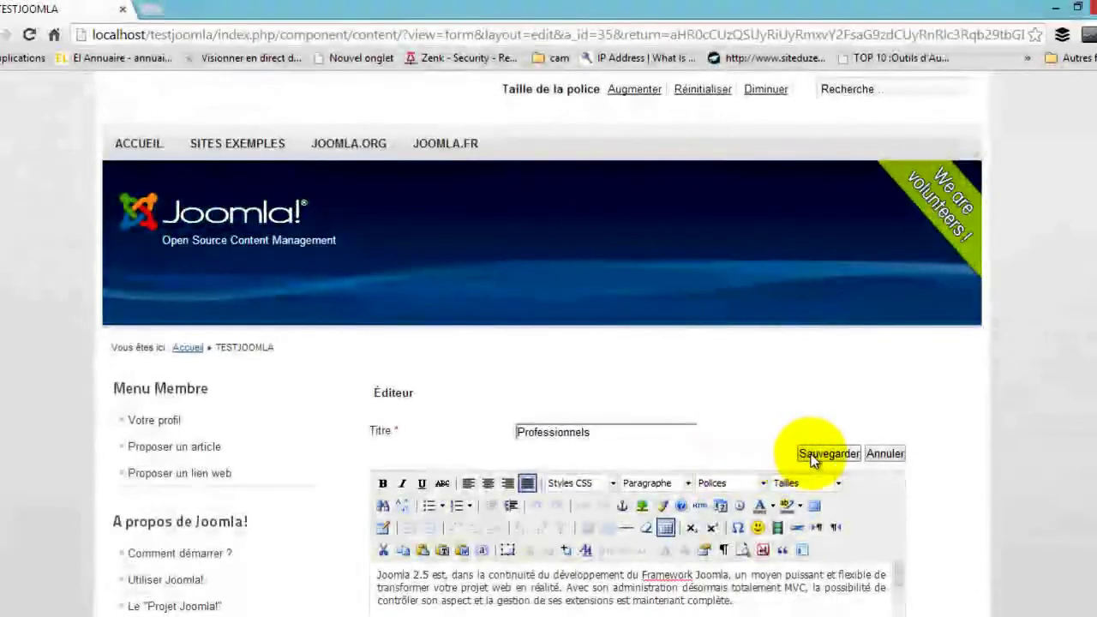
click(814, 456)
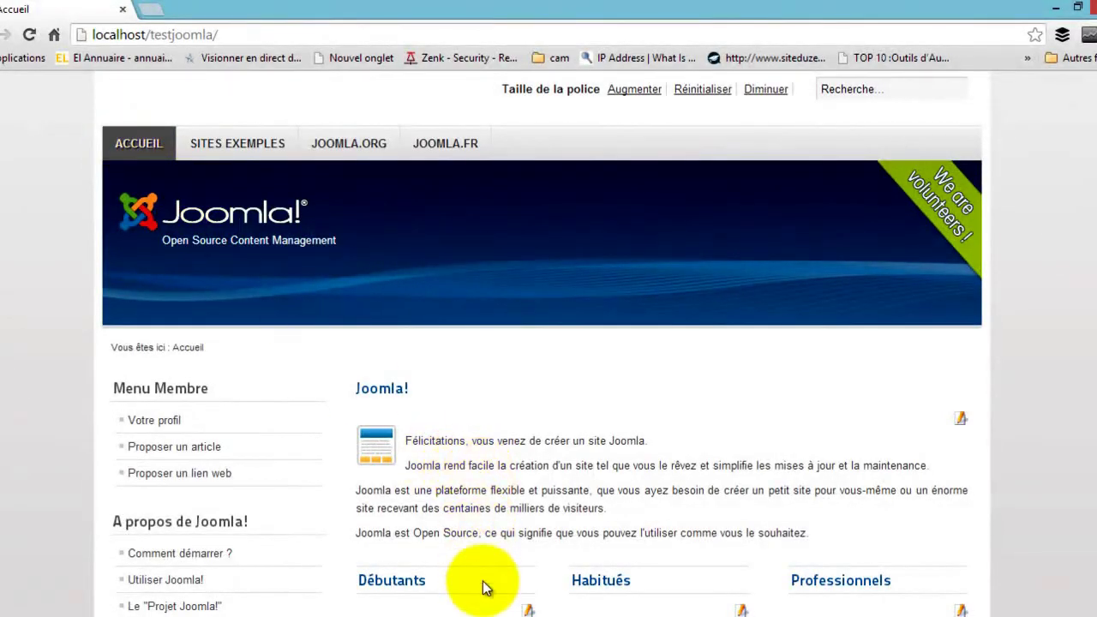
Let the Accueil home page reload after saving the Professionnels article
click(488, 616)
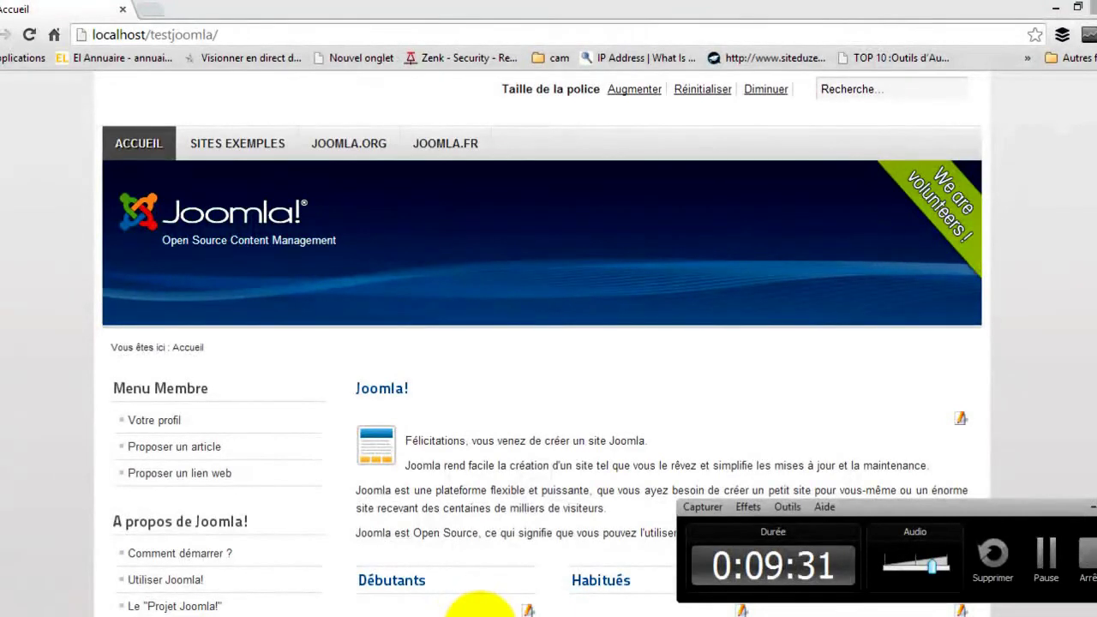
mouse_move(479, 610)
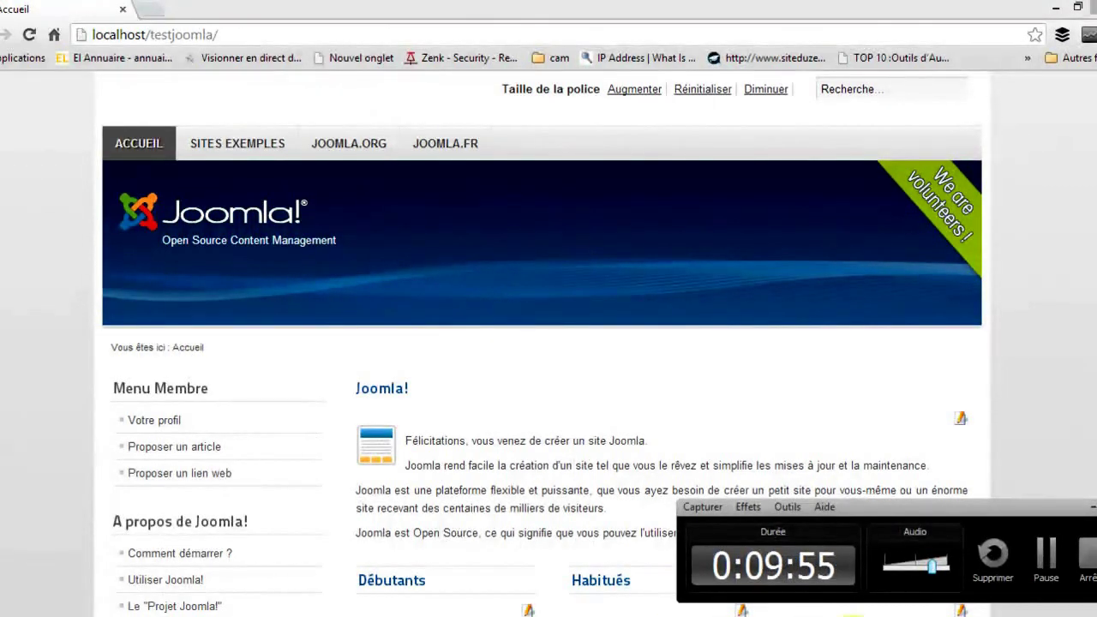
mouse_move(1093, 565)
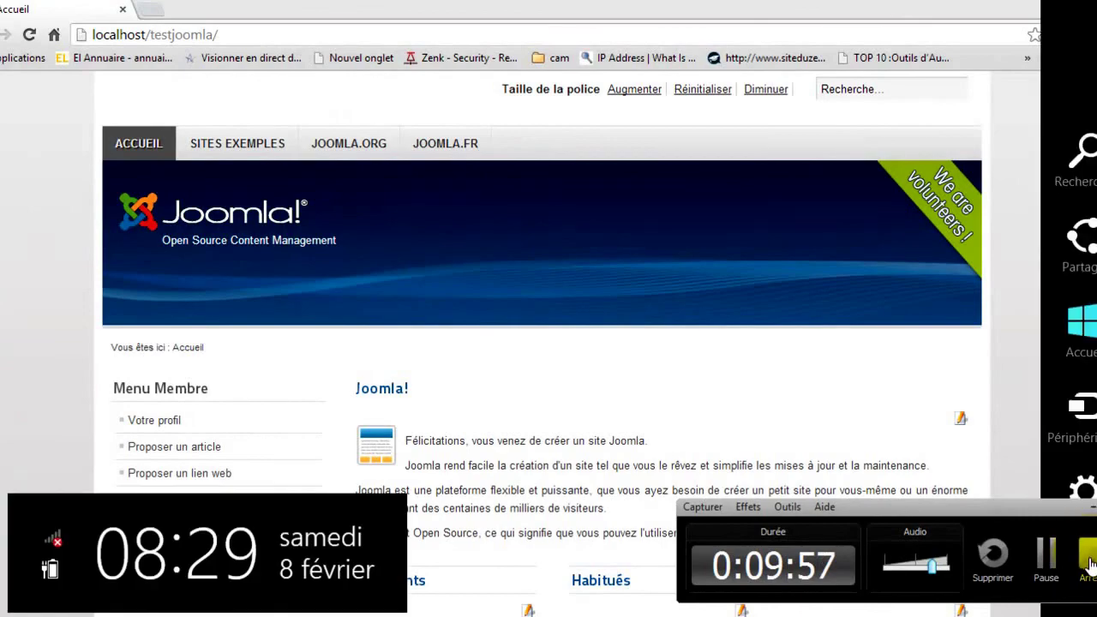